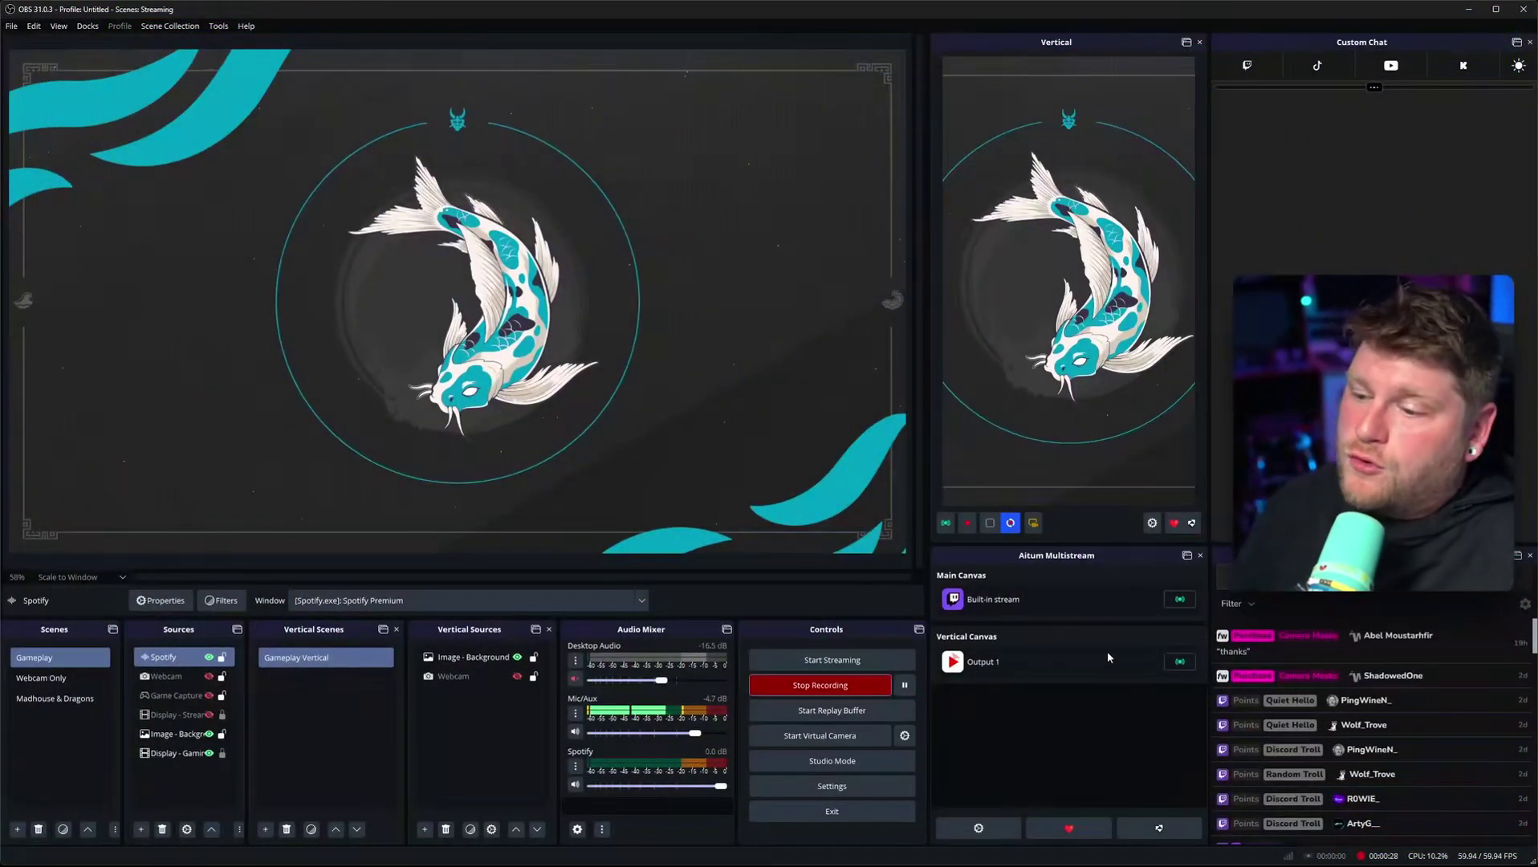
Step: Look over the dock panel list and the Vertical canvas settings without changing anything
{"action": "left_click", "coordinate": [88, 26]}
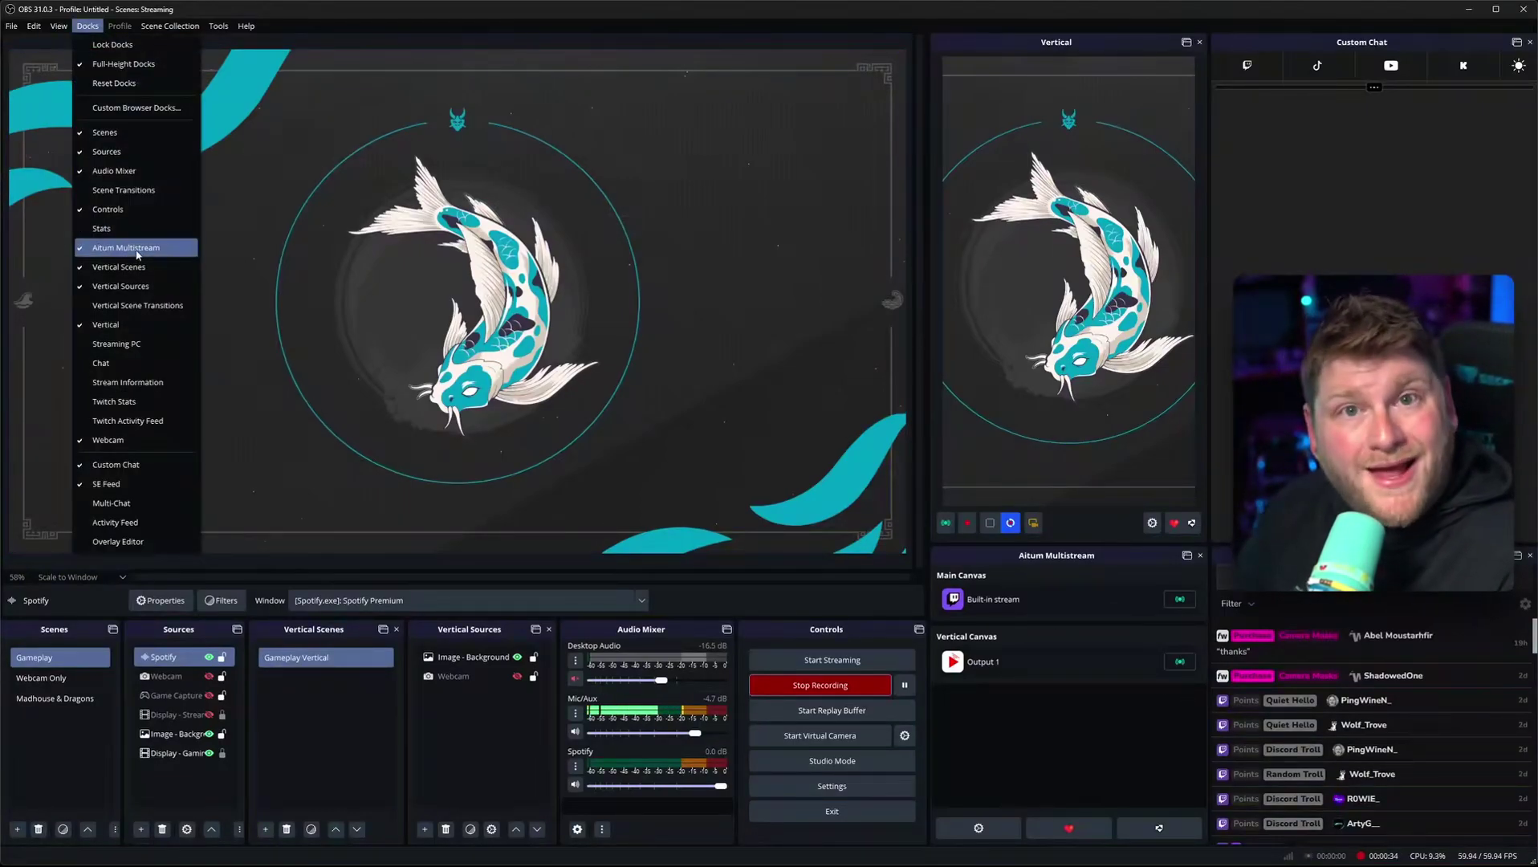
{"action": "left_click", "coordinate": [1173, 684]}
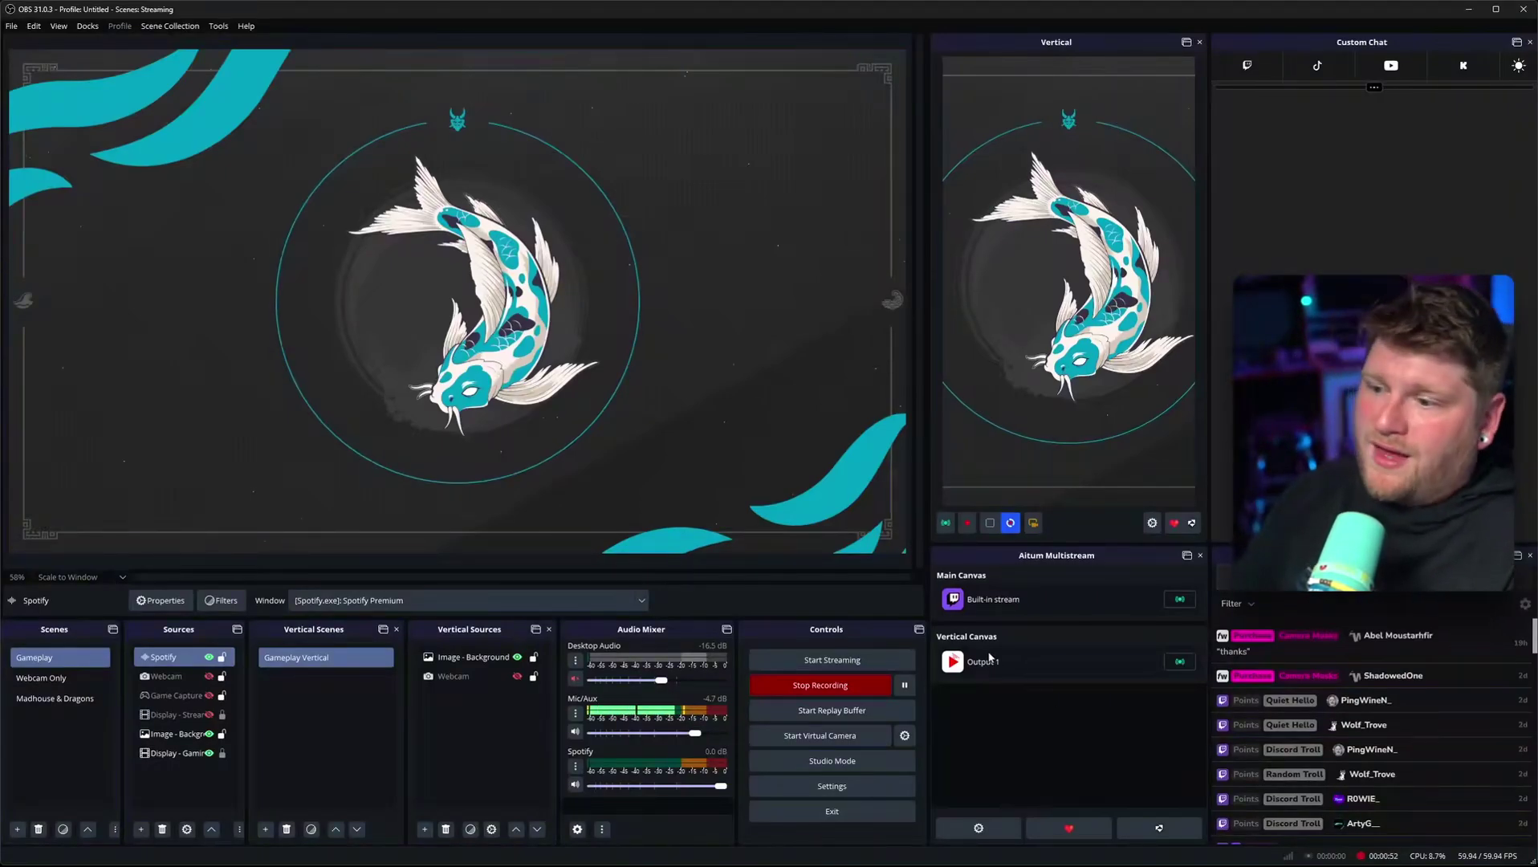
{"action": "left_click", "coordinate": [1153, 524]}
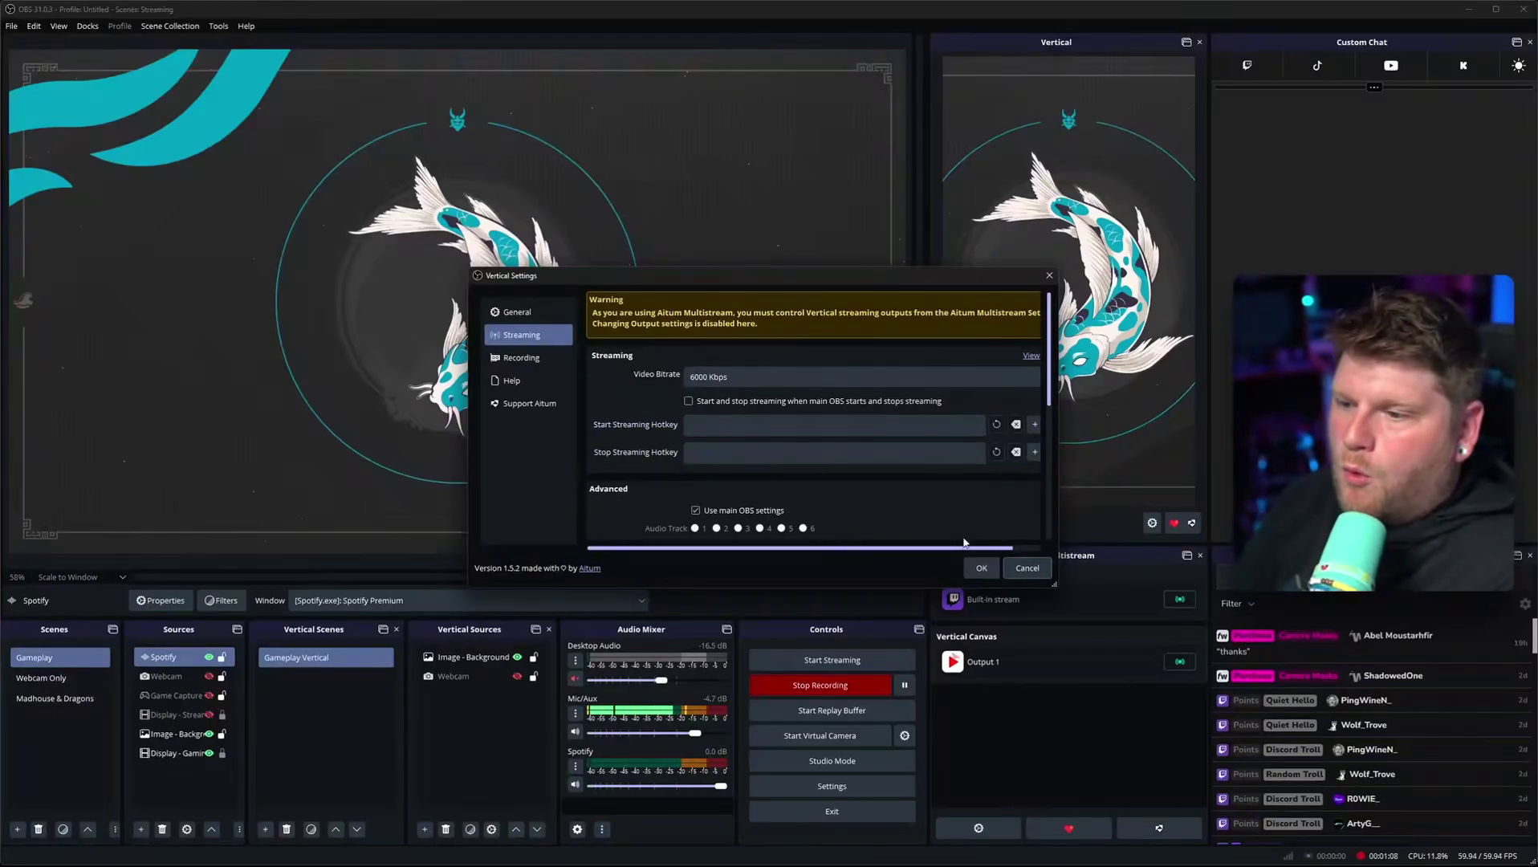
{"action": "left_click_drag", "start_coordinate": [1058, 588], "coordinate": [1140, 639]}
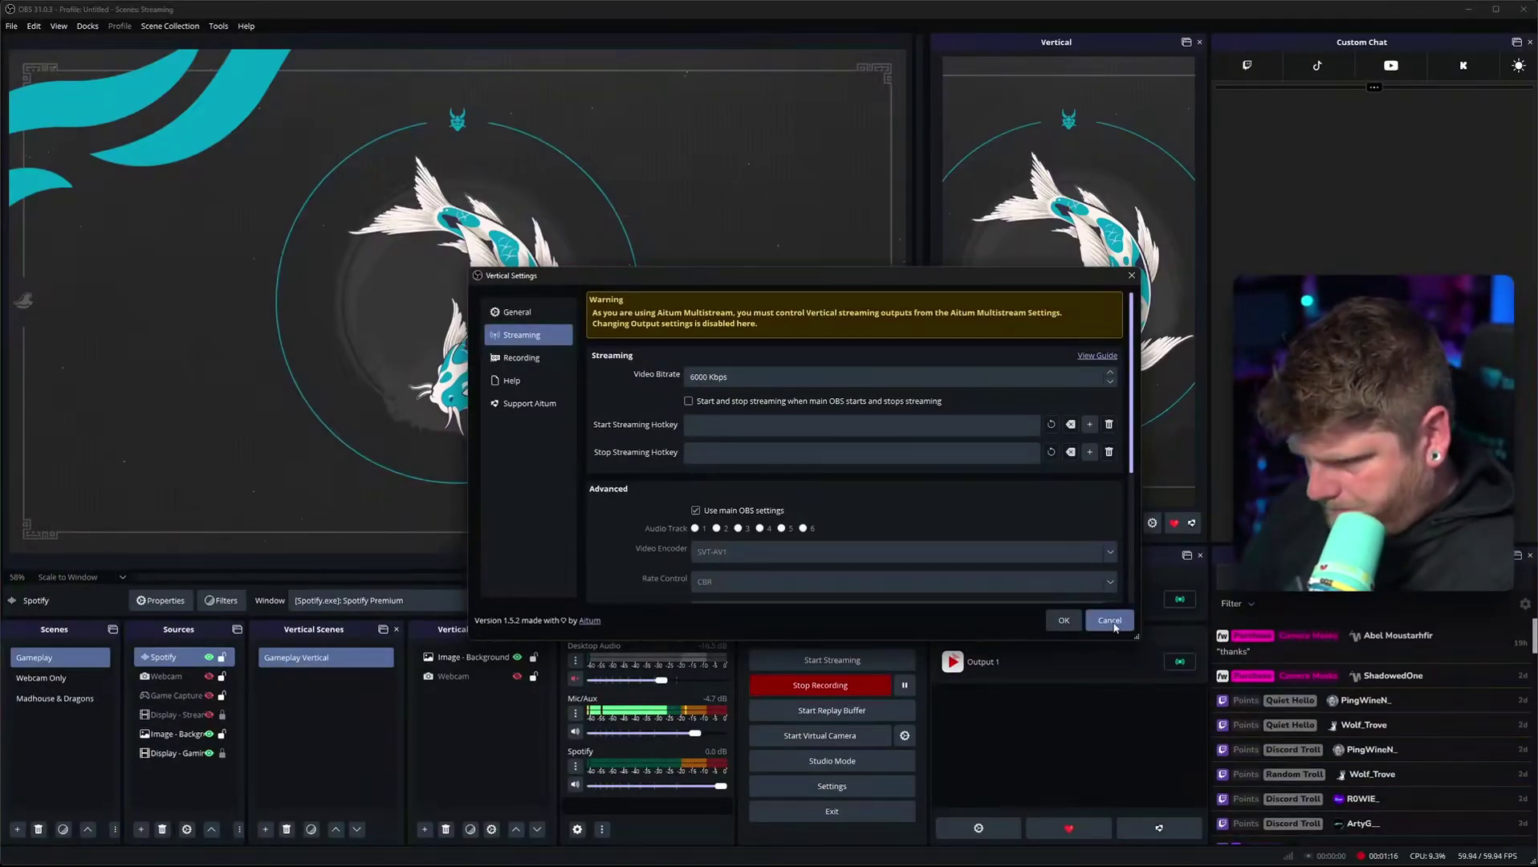
{"action": "left_click", "coordinate": [1110, 621]}
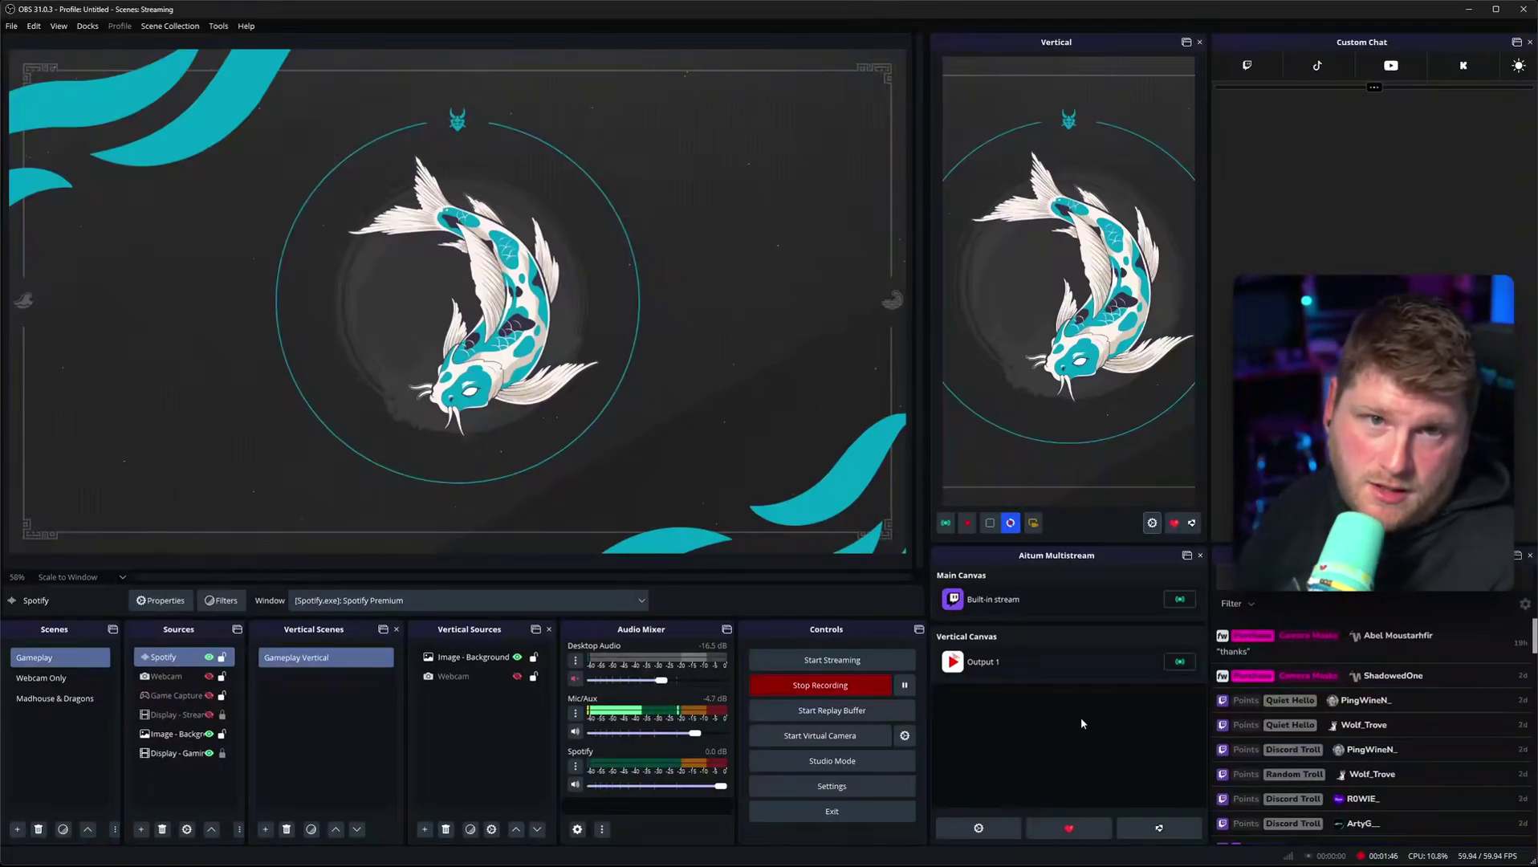
Step: Review the OBS output streaming settings and Advanced Audio Properties, closing both unchanged
{"action": "left_click", "coordinate": [11, 26]}
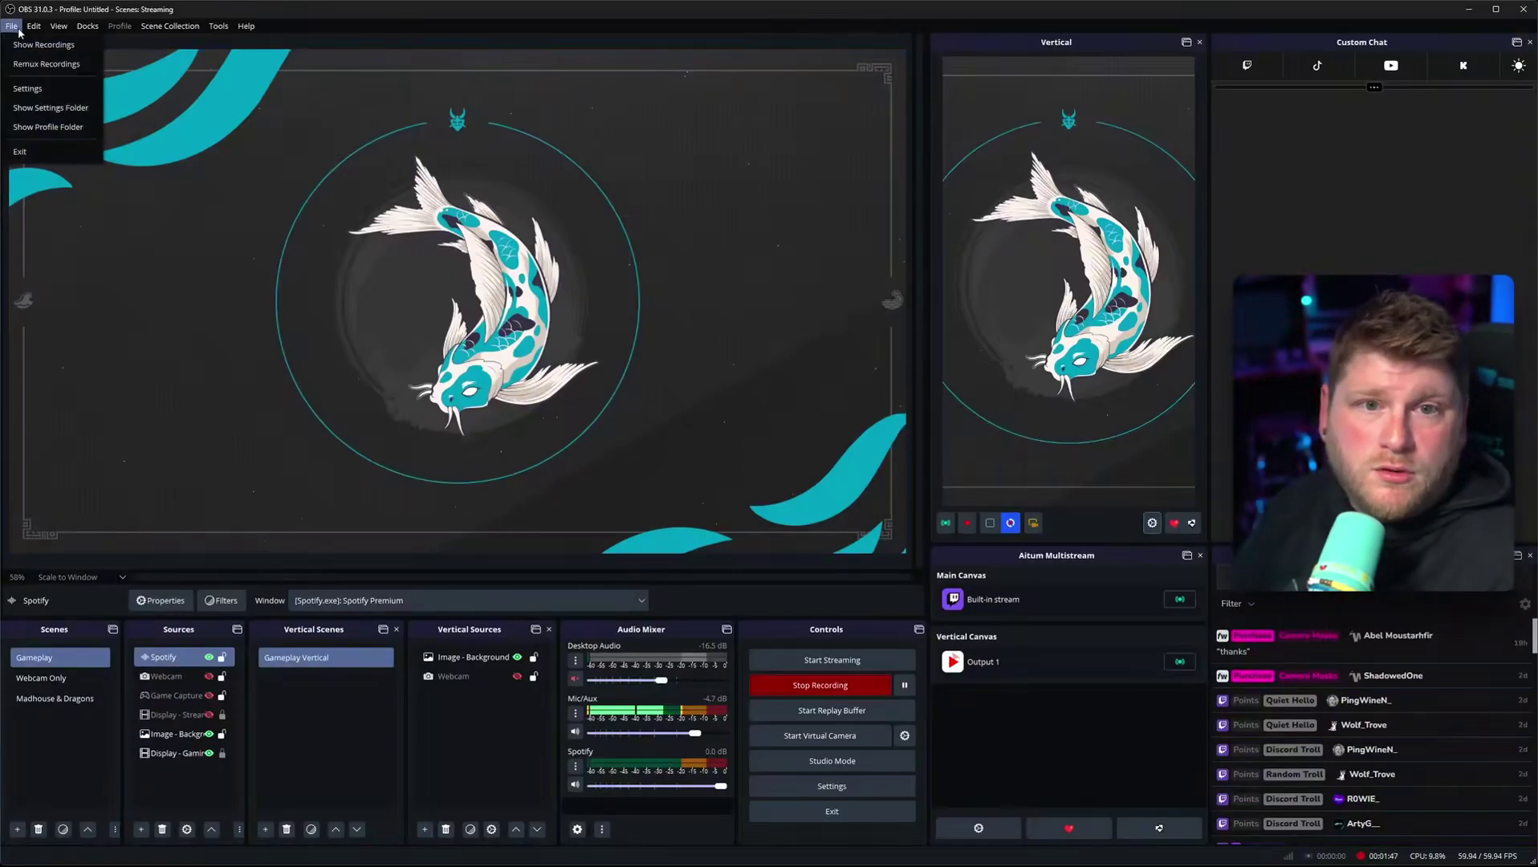
{"action": "left_click", "coordinate": [31, 88]}
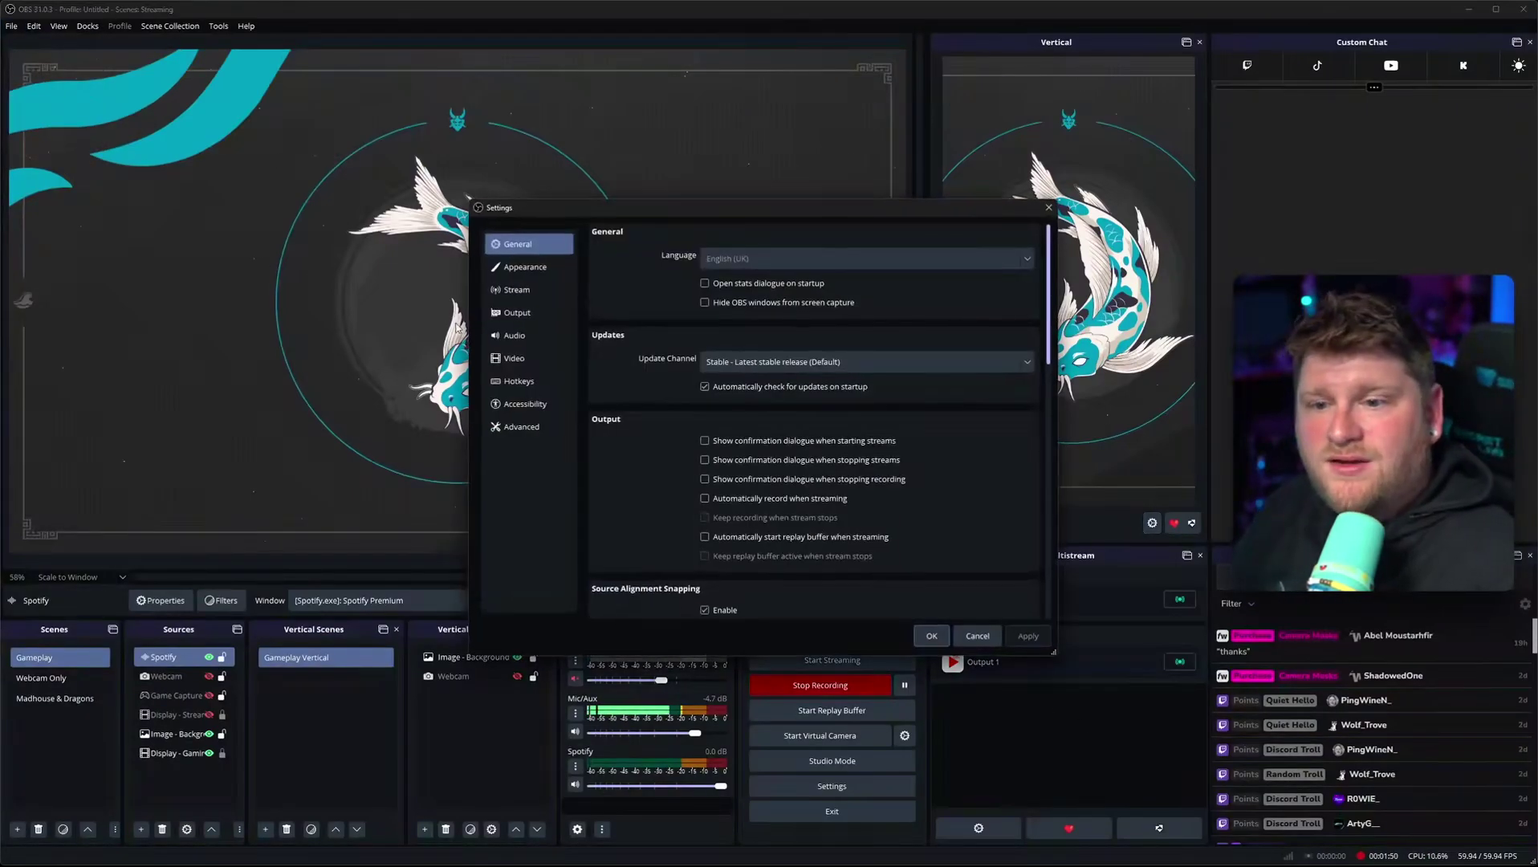
{"action": "left_click", "coordinate": [517, 312]}
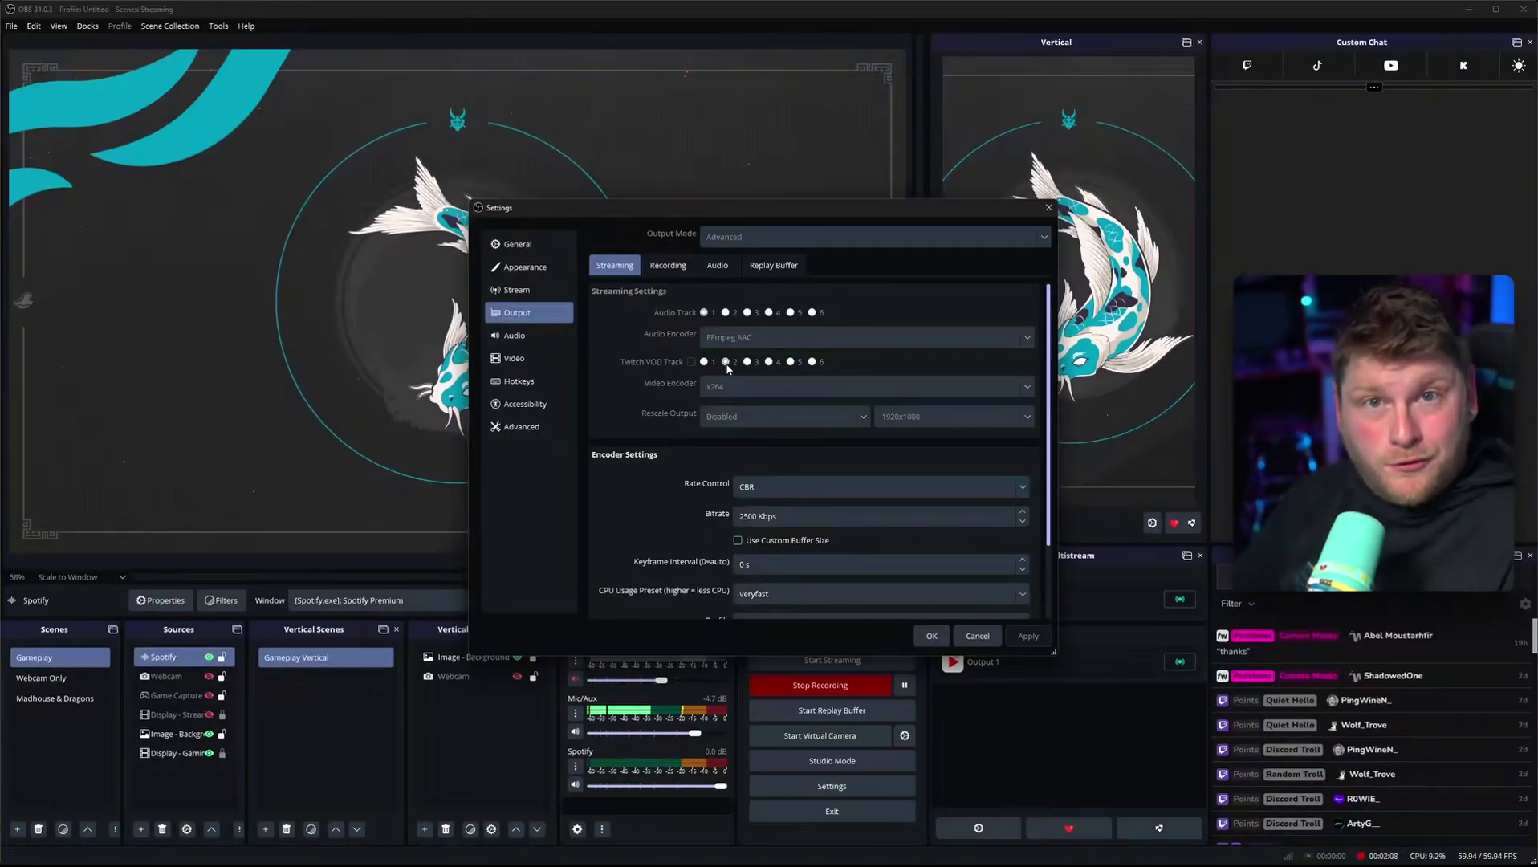
{"action": "left_click", "coordinate": [931, 635]}
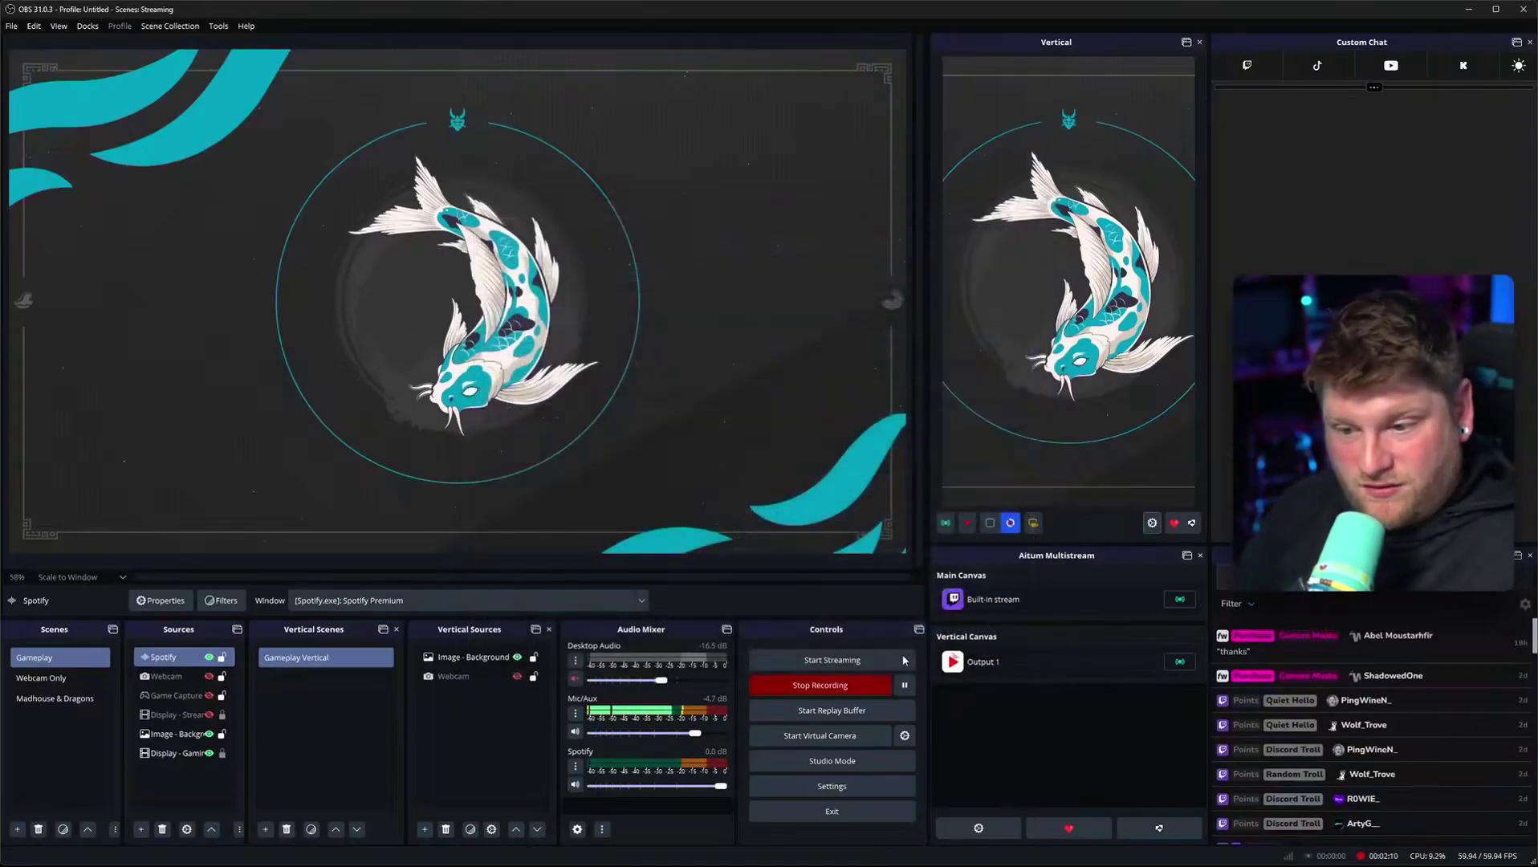
{"action": "right_click", "coordinate": [664, 762]}
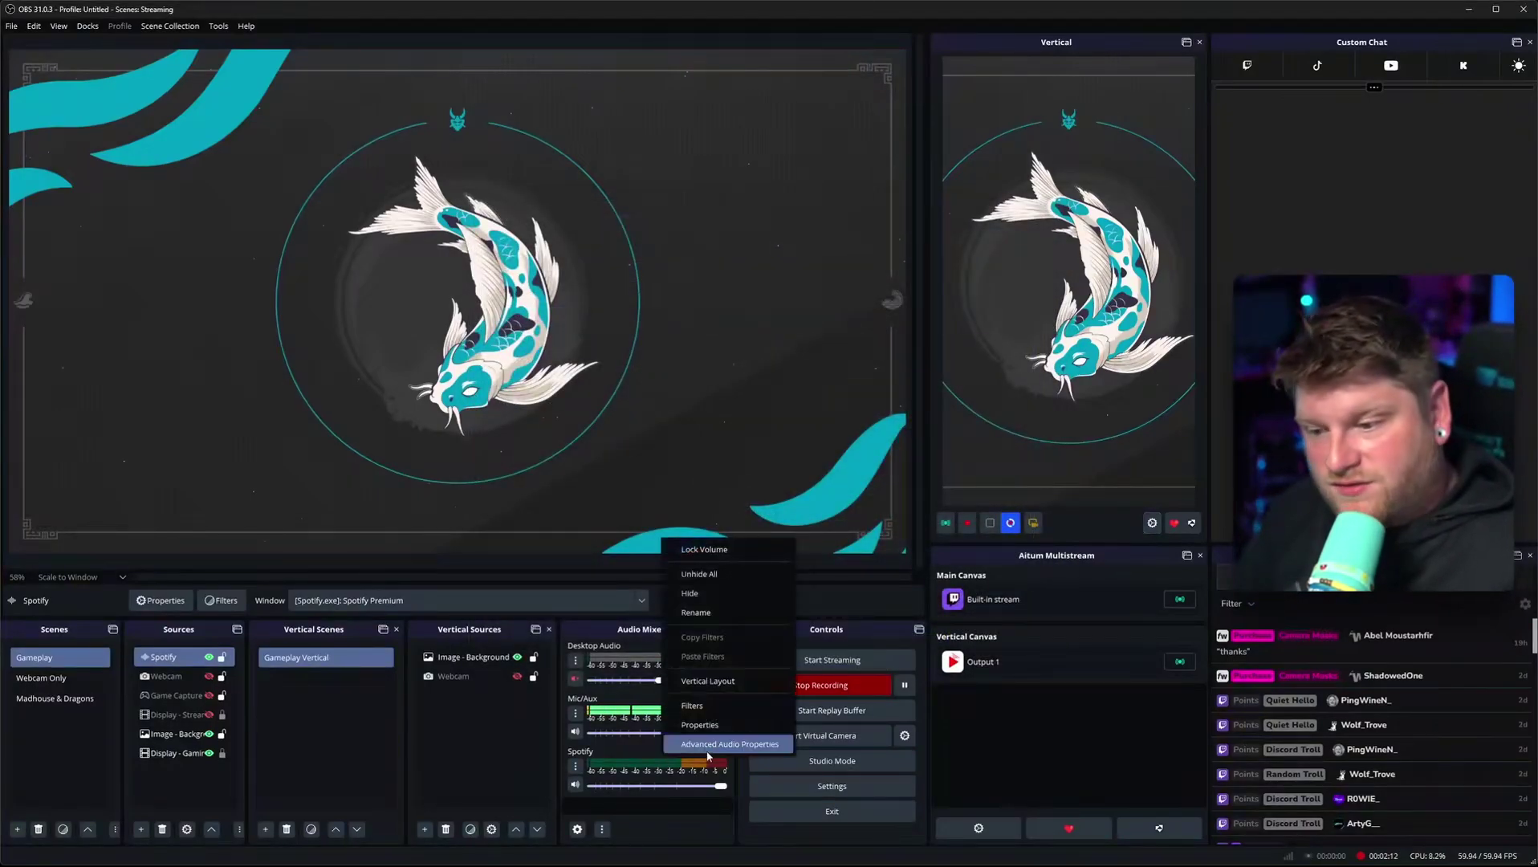
{"action": "left_click", "coordinate": [710, 753]}
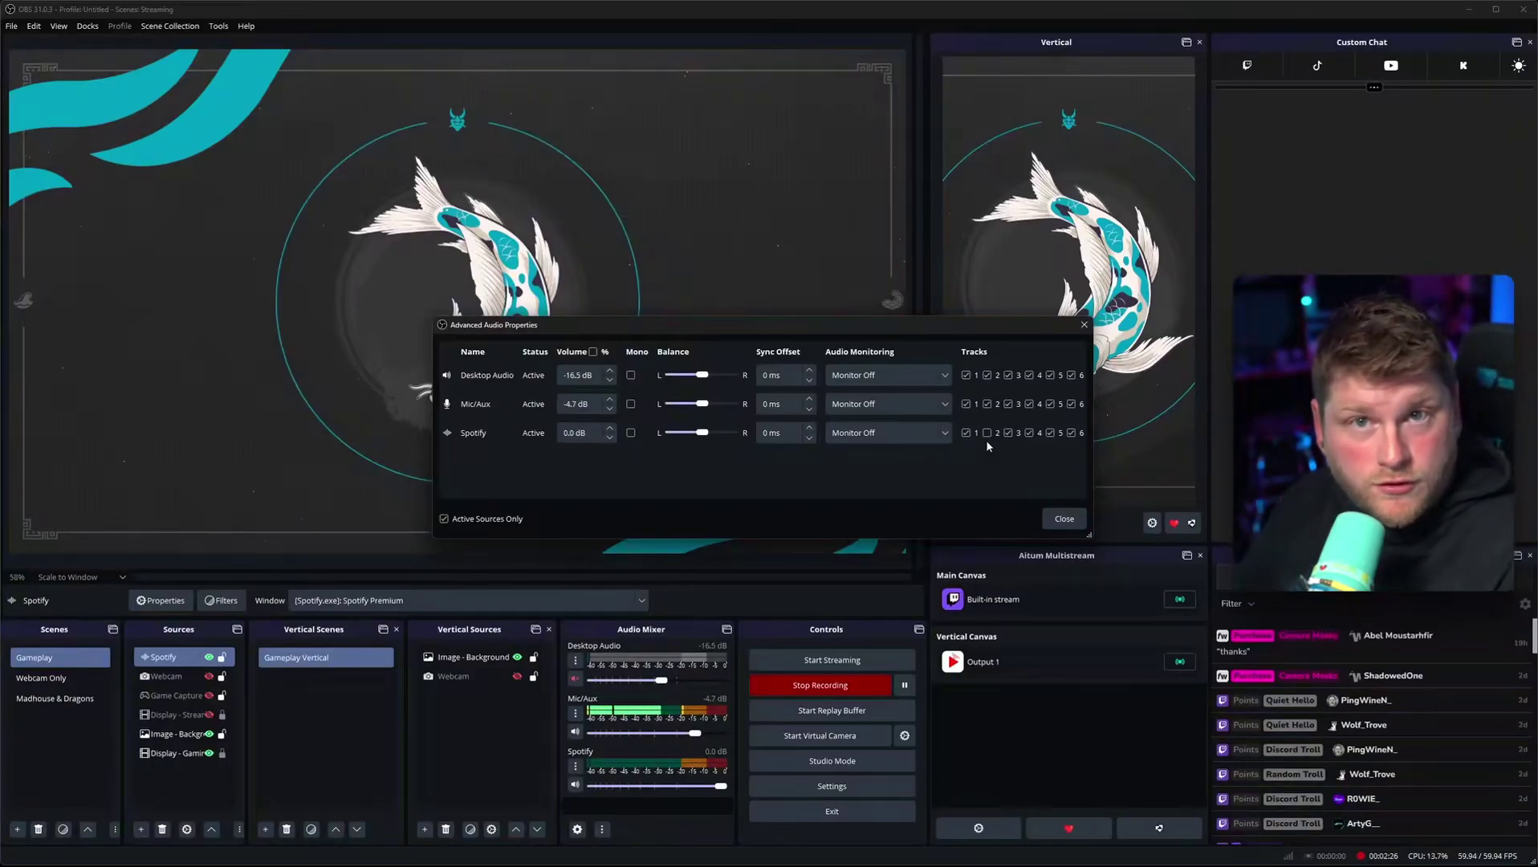
{"action": "left_click", "coordinate": [1063, 519]}
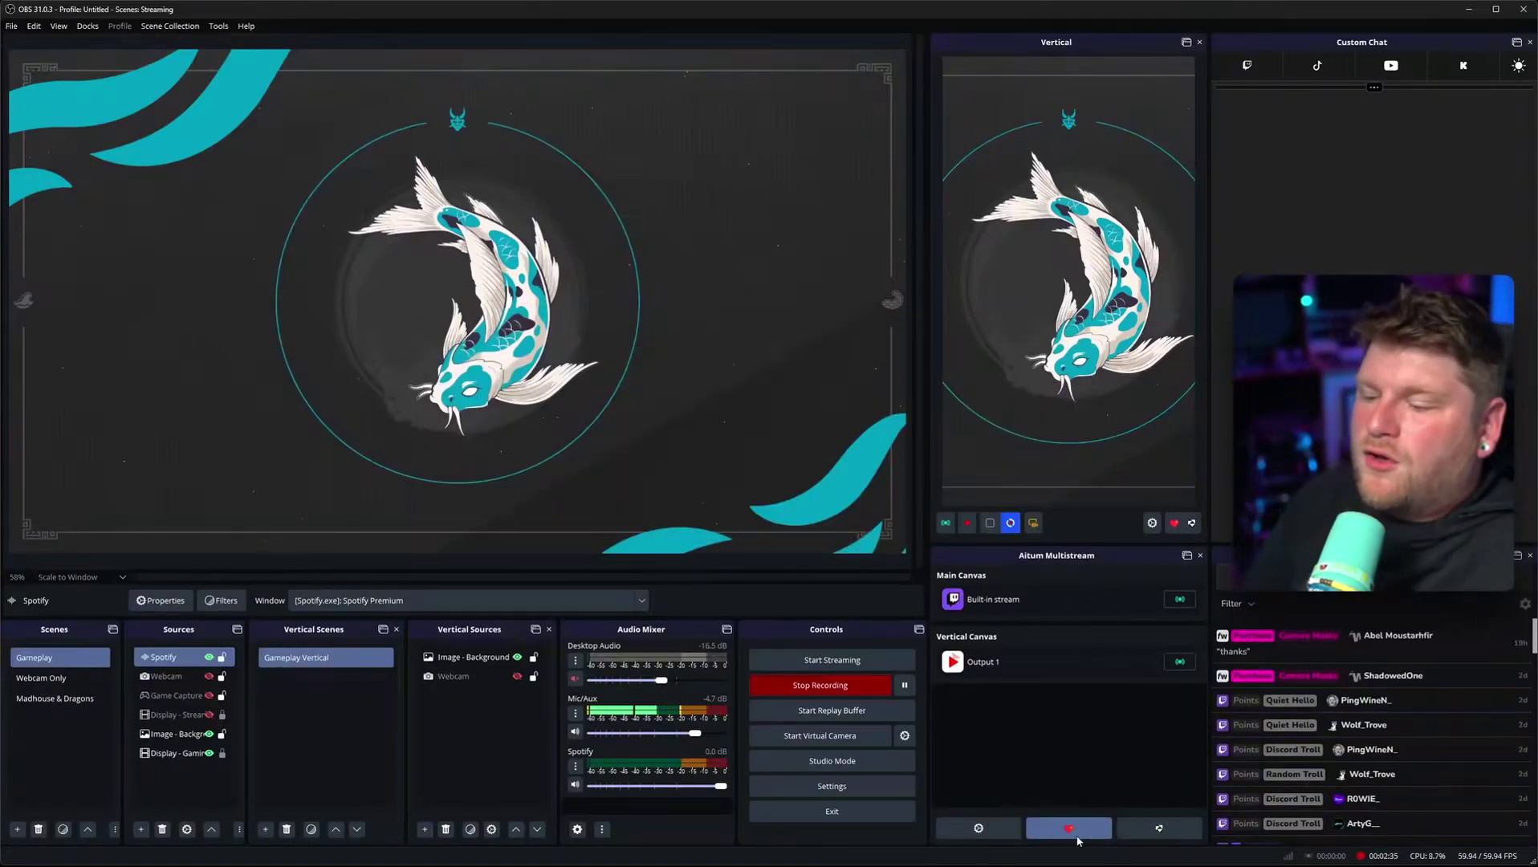
Step: Add a YouTube output on the Aitum Multistream Main Canvas and focus its Stream Key field
{"action": "left_click", "coordinate": [996, 834]}
{"action": "left_click", "coordinate": [539, 319]}
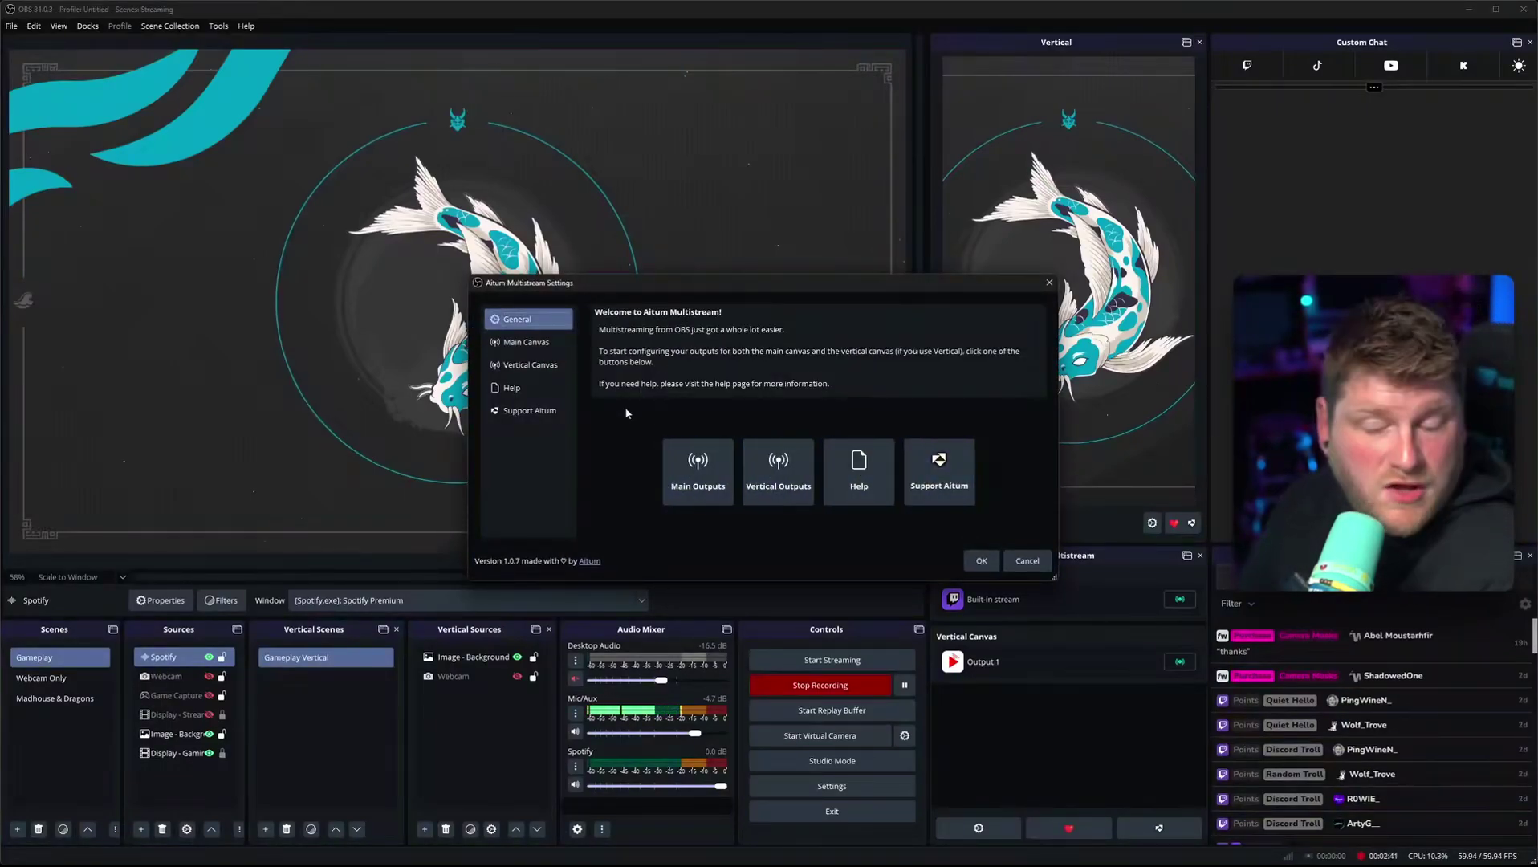
{"action": "left_click", "coordinate": [526, 342]}
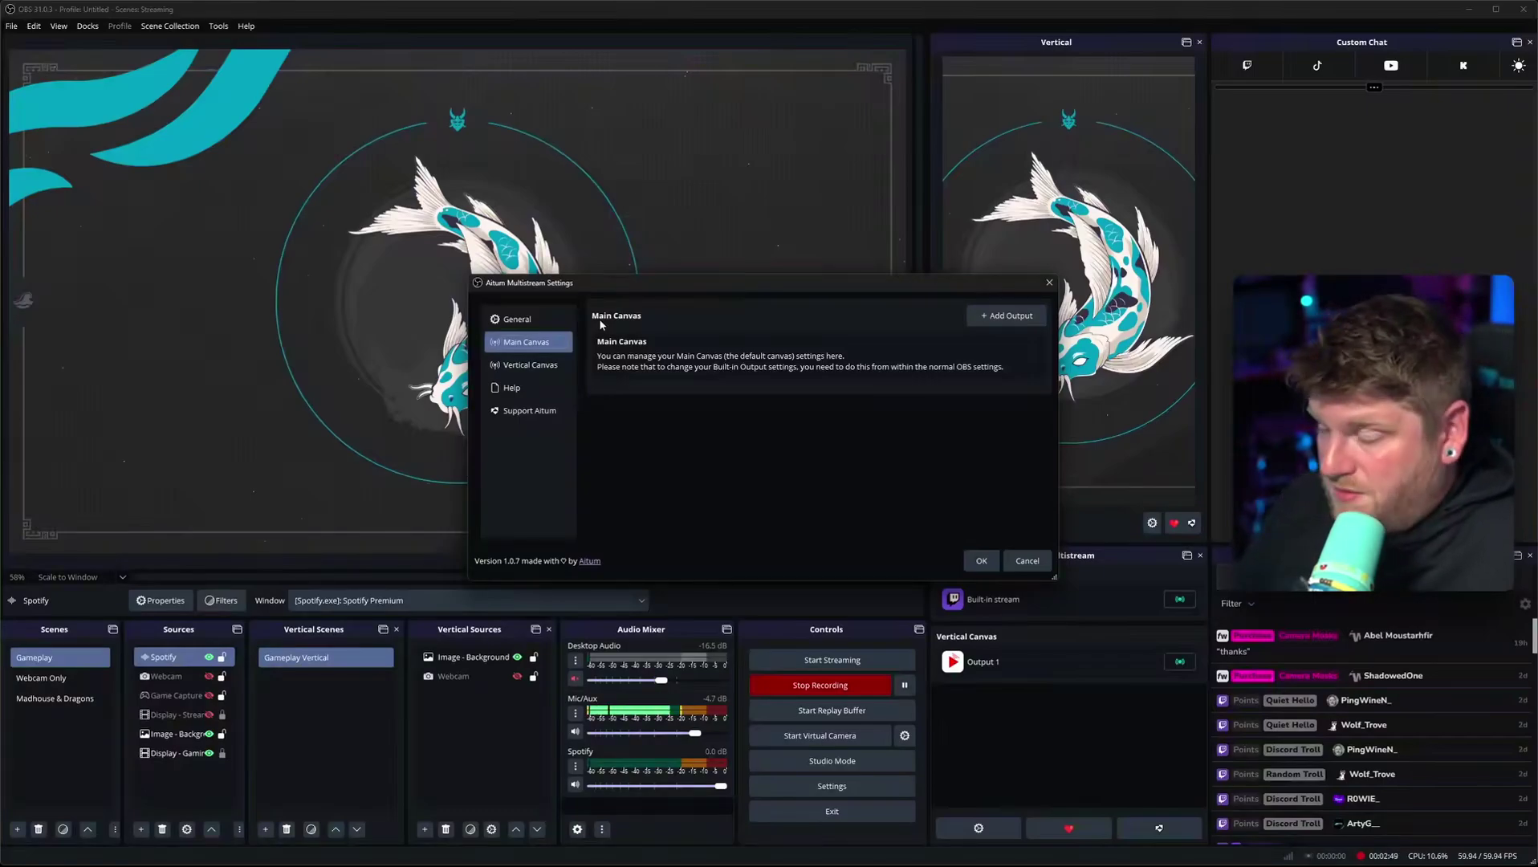
{"action": "left_click", "coordinate": [1017, 323]}
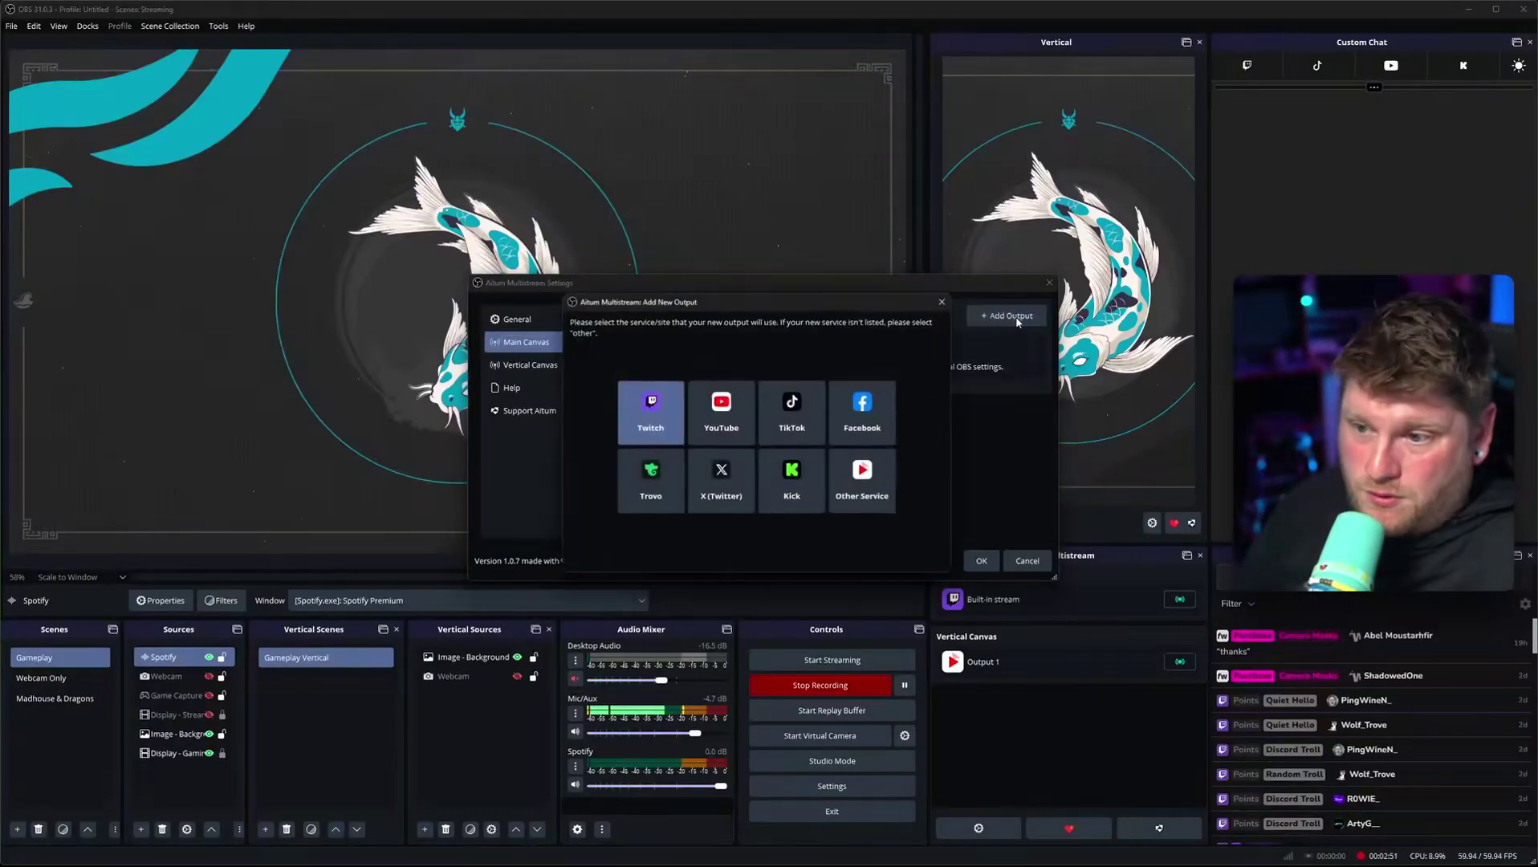
{"action": "left_click", "coordinate": [727, 409]}
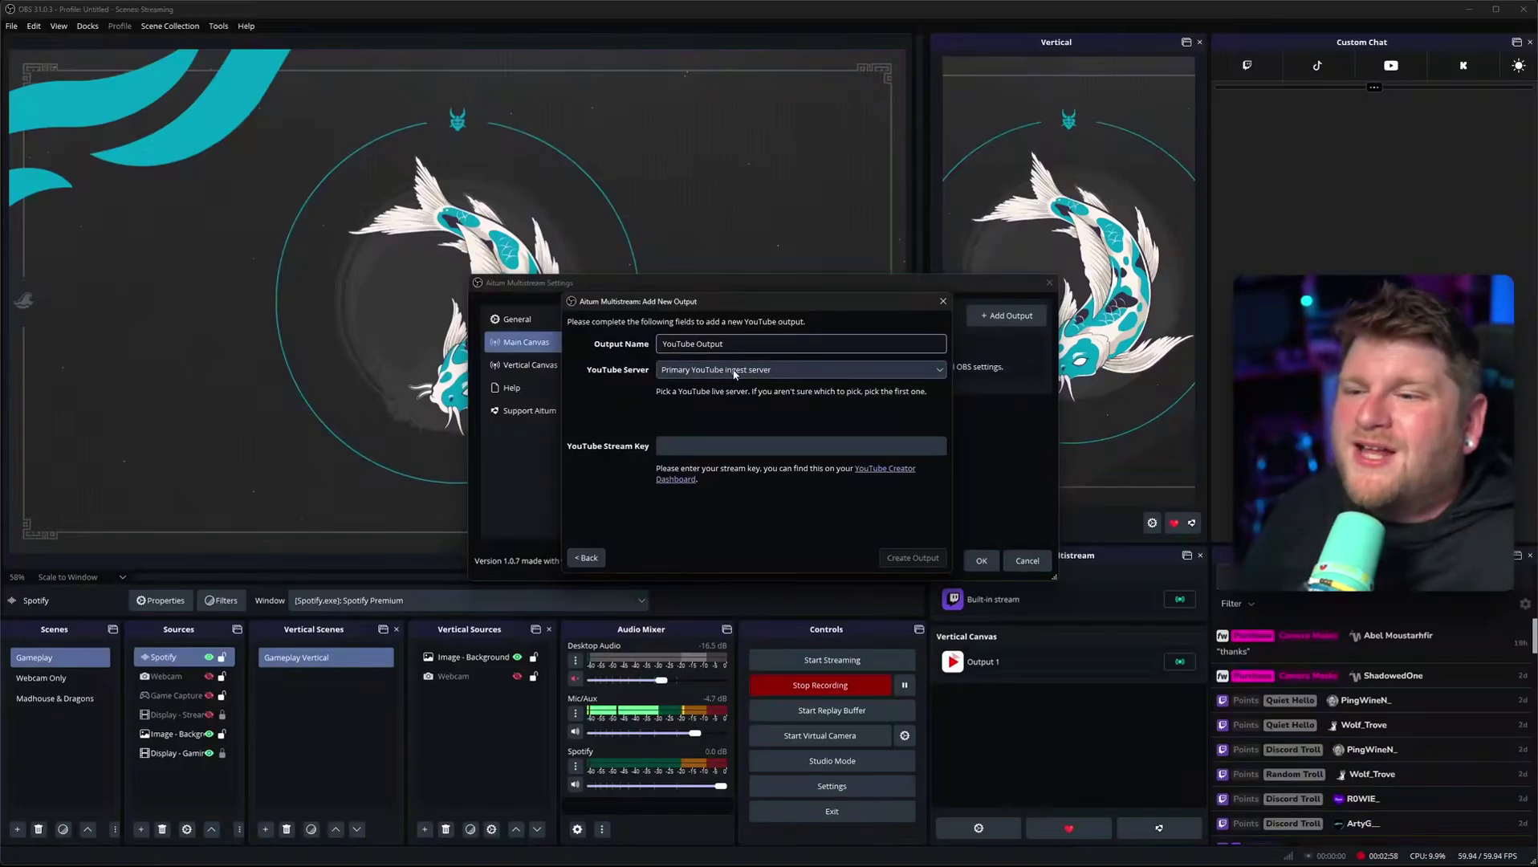
{"action": "left_click", "coordinate": [724, 445]}
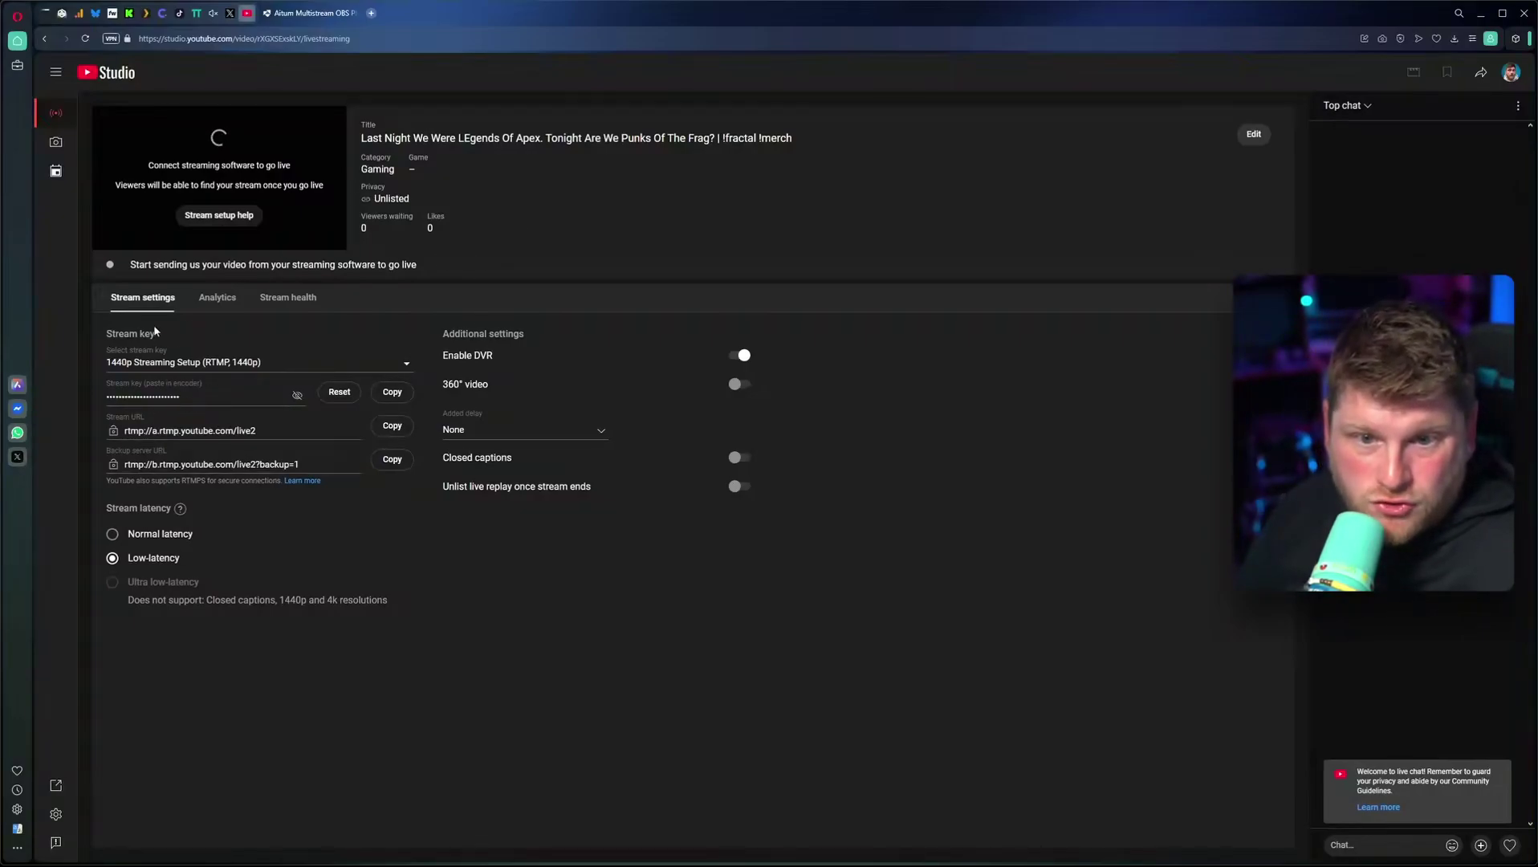
Step: Copy the 1440p Streaming Setup stream key from YouTube Studio's stream settings
{"action": "left_click", "coordinate": [392, 394]}
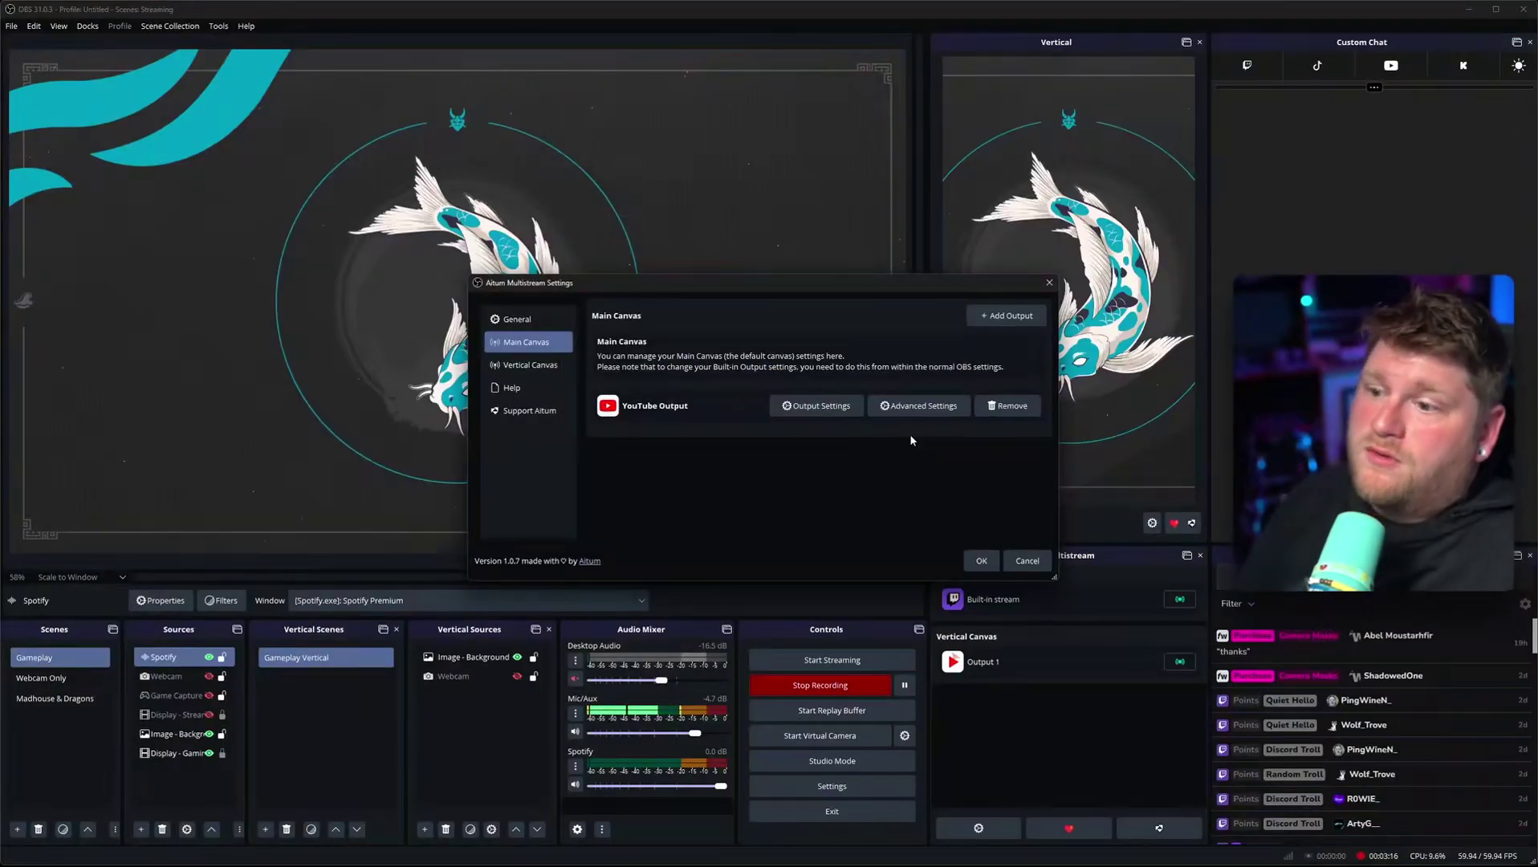
Step: Expand Advanced Settings on the Main Canvas YouTube Output
{"action": "left_click", "coordinate": [929, 409]}
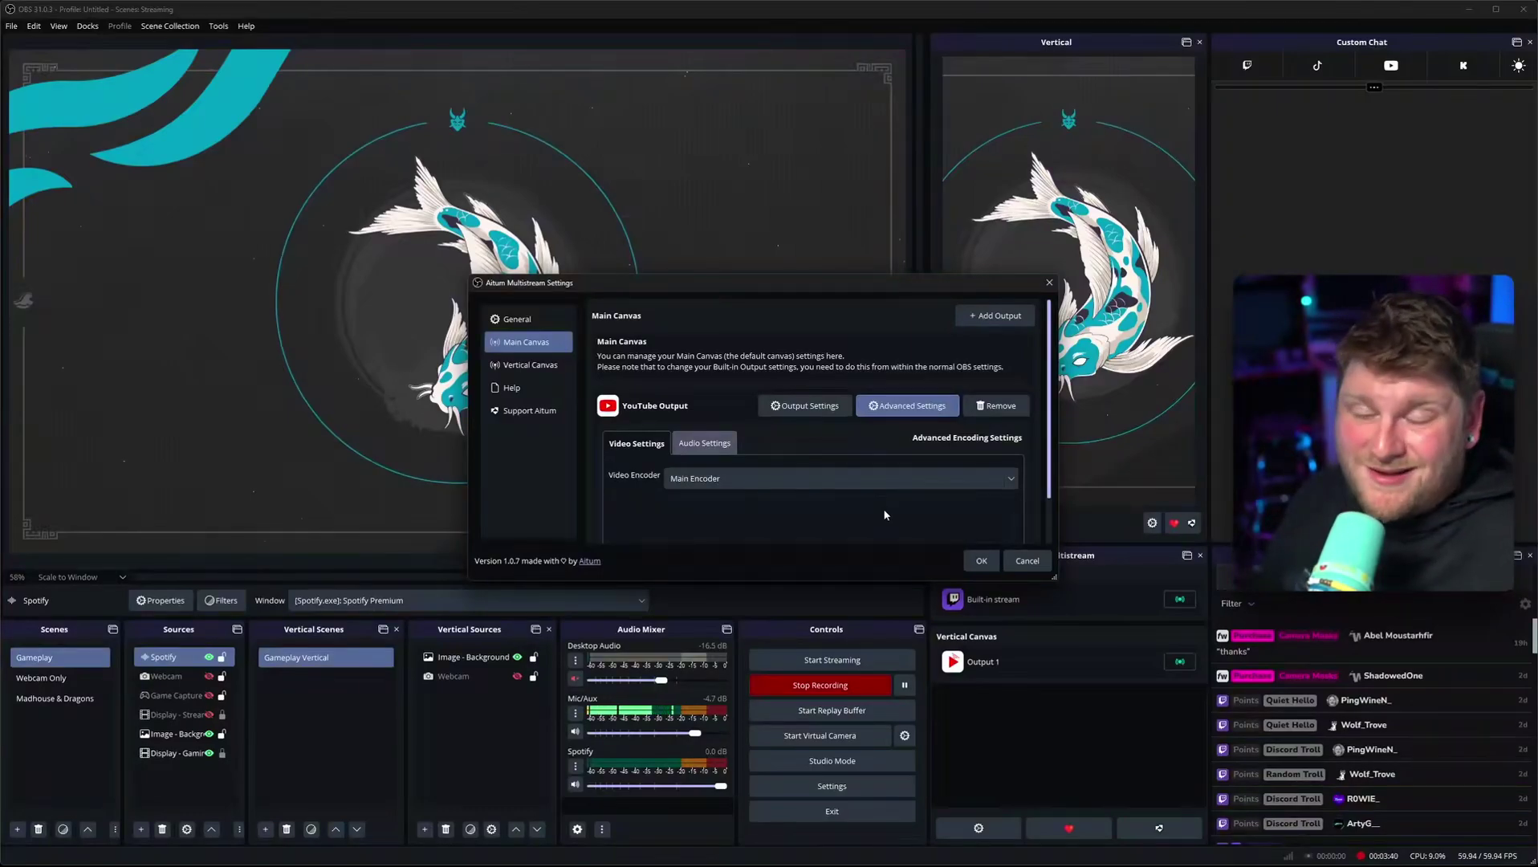
Step: Set the YouTube Output's video encoder to Main Encoder after briefly trying AMD HW AV1 at 2500 Kbps
{"action": "left_click", "coordinate": [839, 479]}
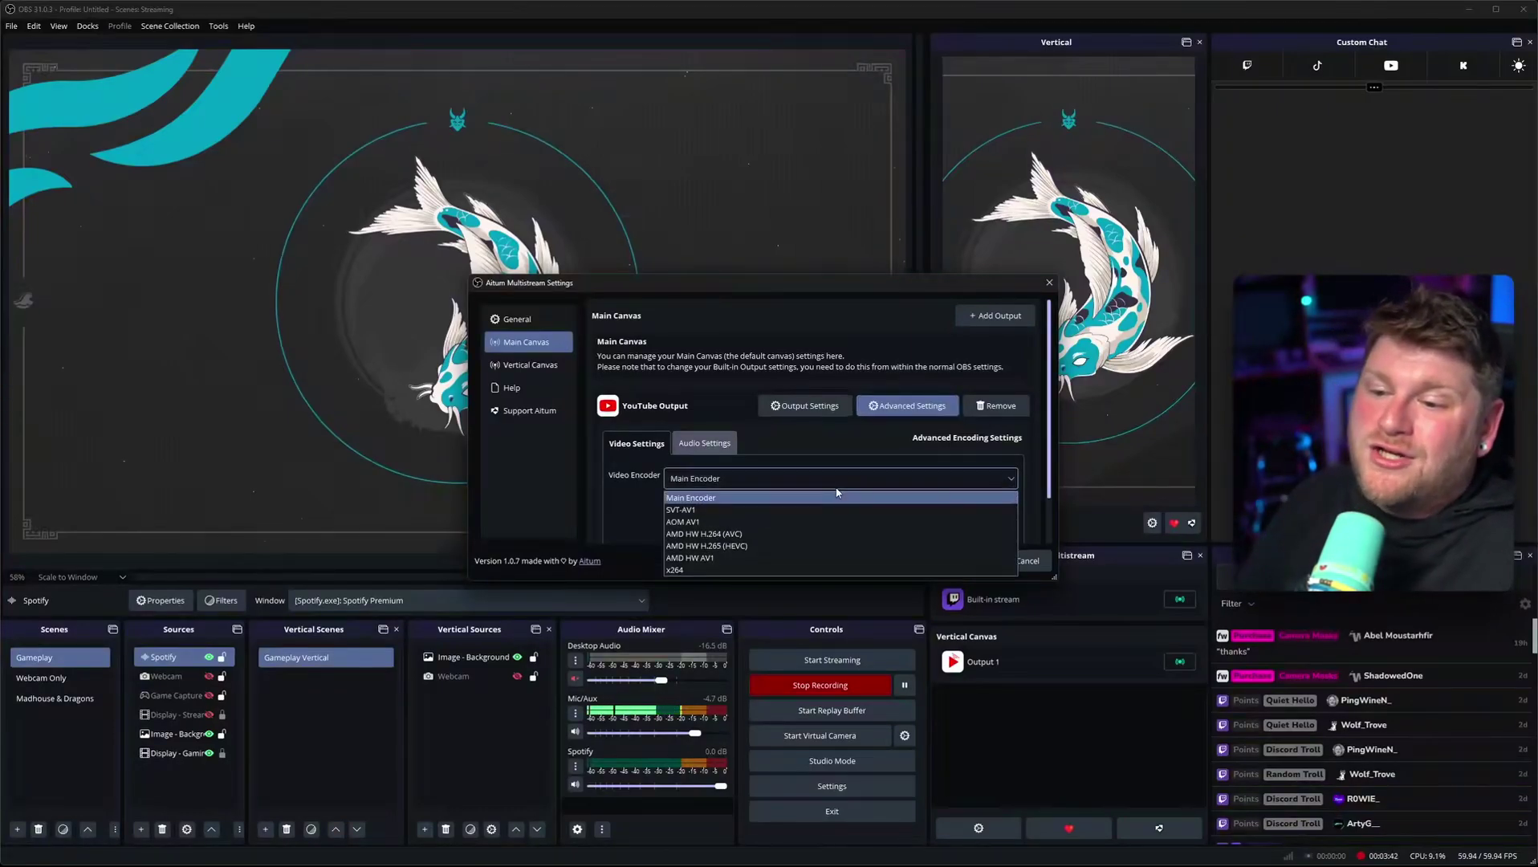
{"action": "left_click", "coordinate": [799, 558]}
{"action": "scroll", "coordinate": [807, 531], "scroll_direction": "down", "scroll_amount": 4}
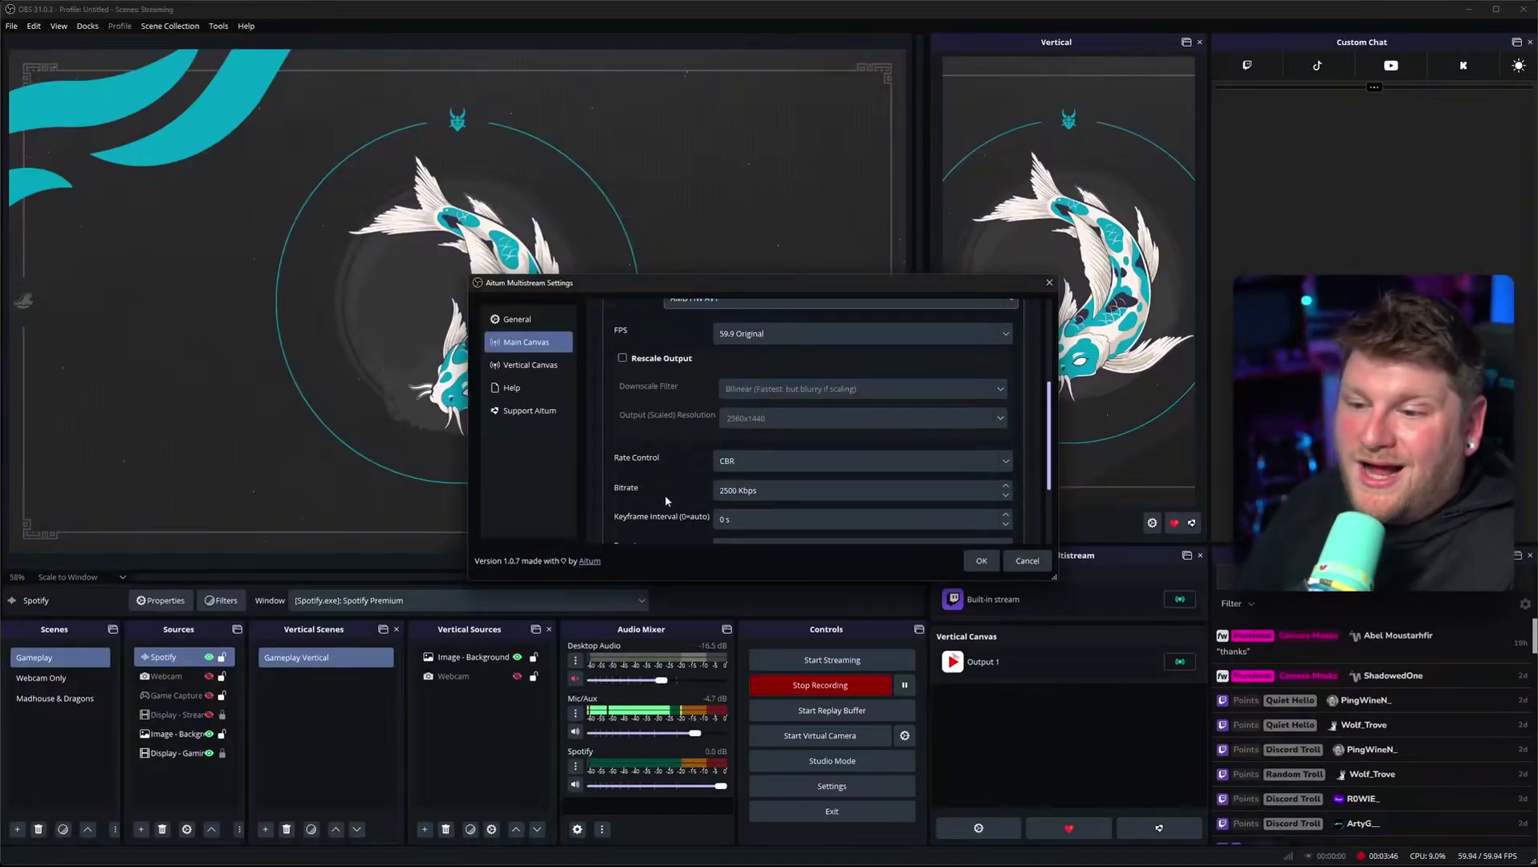
{"action": "left_click", "coordinate": [725, 491]}
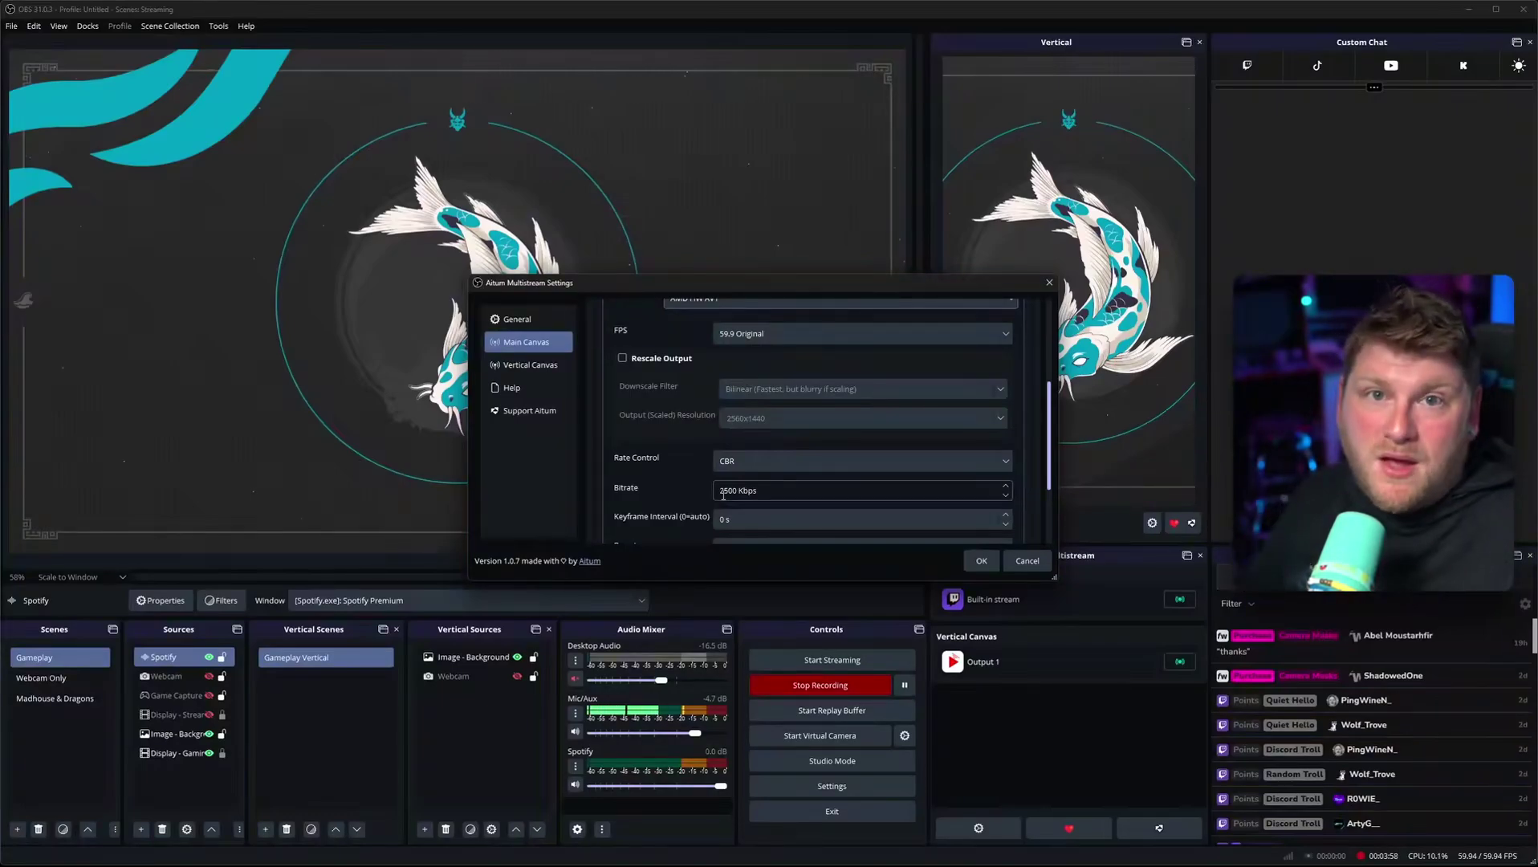
{"action": "scroll", "coordinate": [706, 495], "scroll_direction": "up", "scroll_amount": 3}
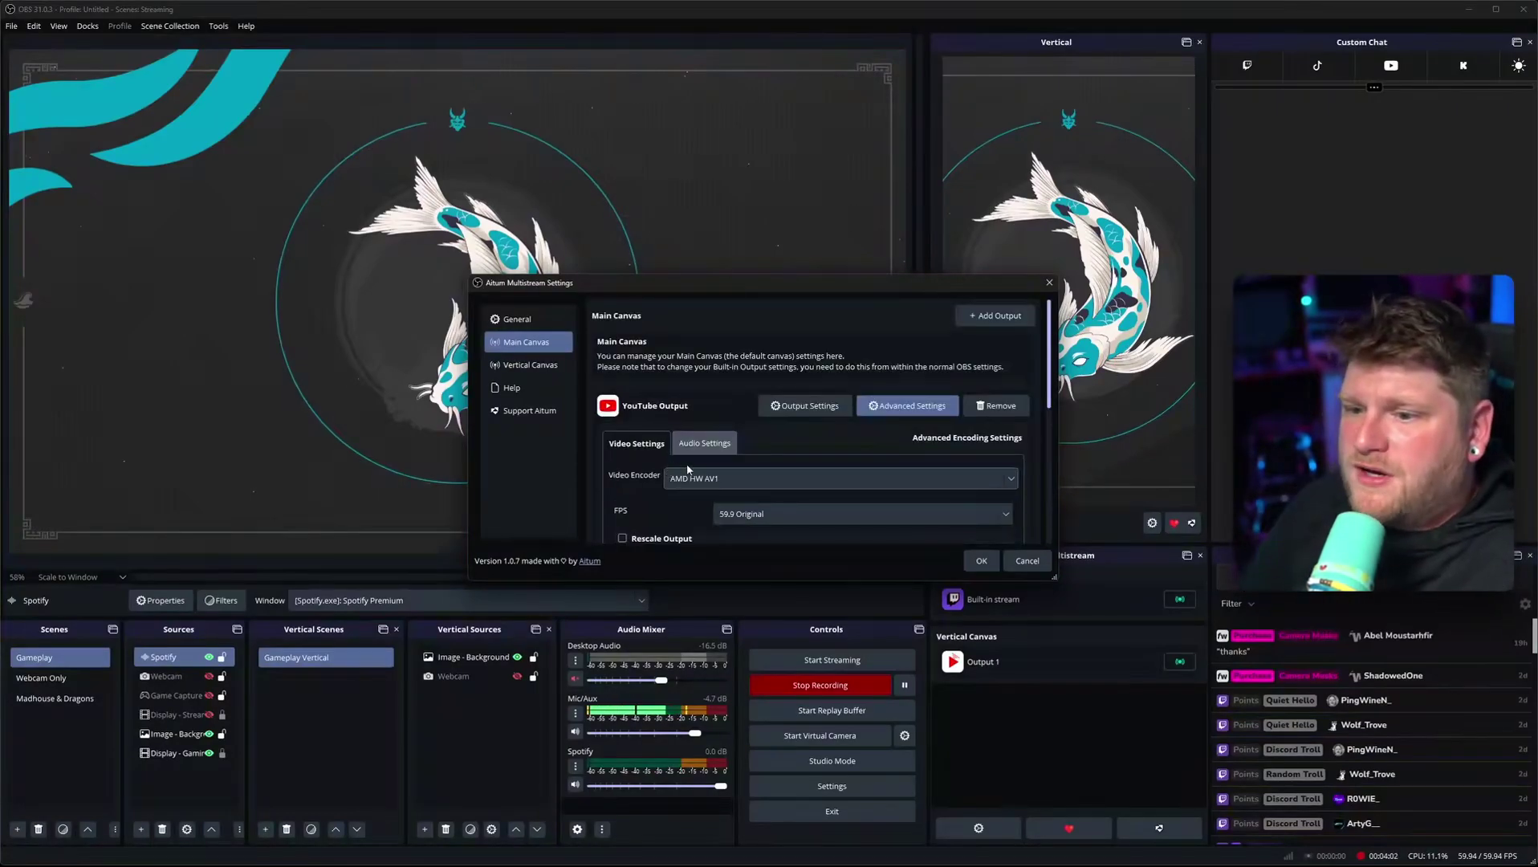
{"action": "scroll", "coordinate": [655, 501], "scroll_direction": "down", "scroll_amount": 1}
{"action": "scroll", "coordinate": [656, 498], "scroll_direction": "down", "scroll_amount": 2}
{"action": "scroll", "coordinate": [666, 484], "scroll_direction": "up", "scroll_amount": 4}
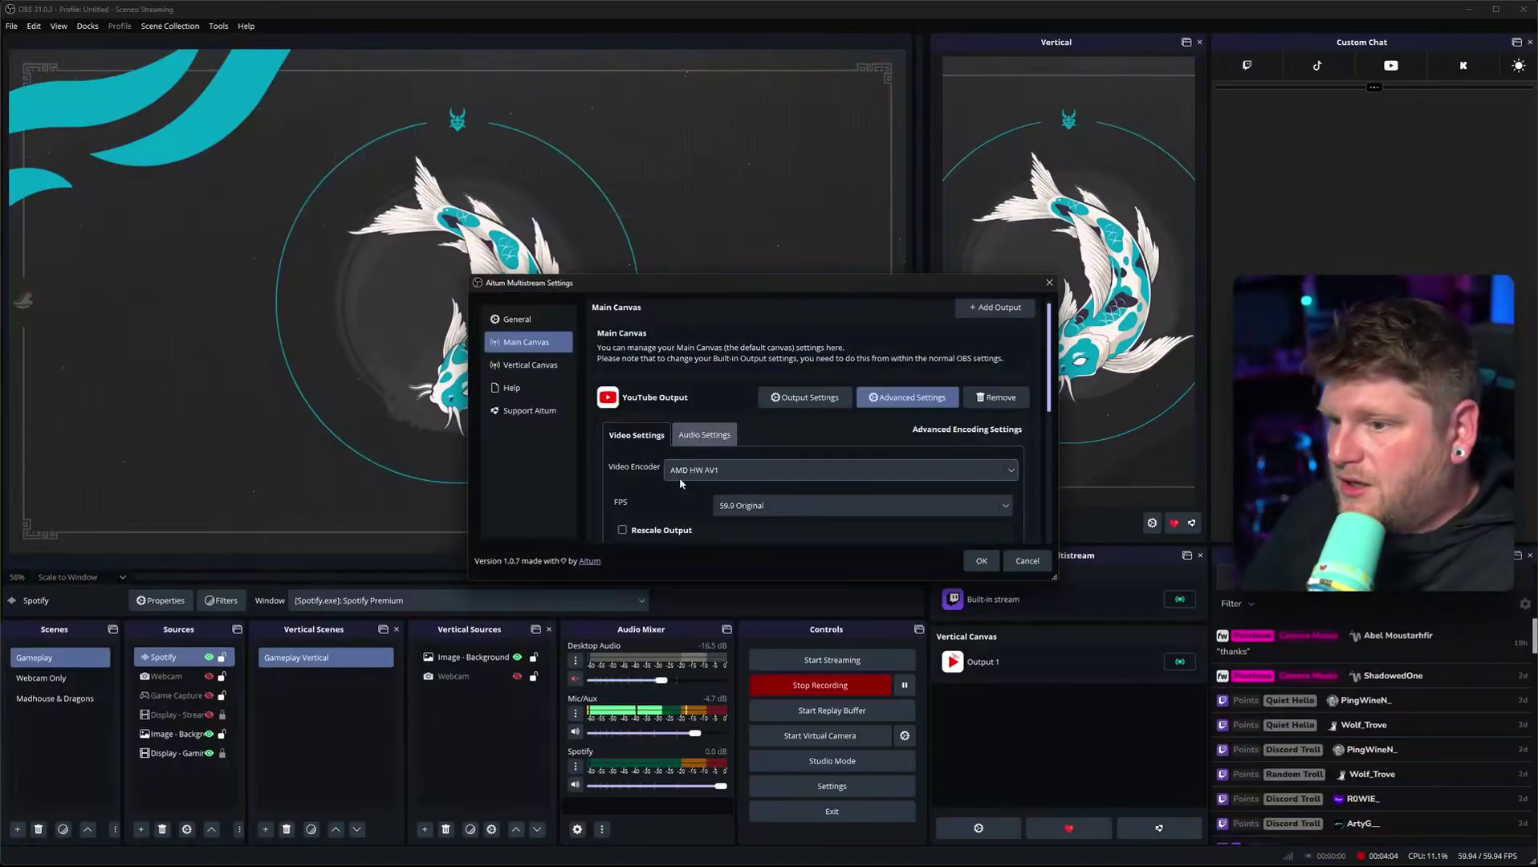
{"action": "left_click", "coordinate": [714, 471]}
{"action": "scroll", "coordinate": [717, 498], "scroll_direction": "up", "scroll_amount": 2}
{"action": "left_click", "coordinate": [677, 488]}
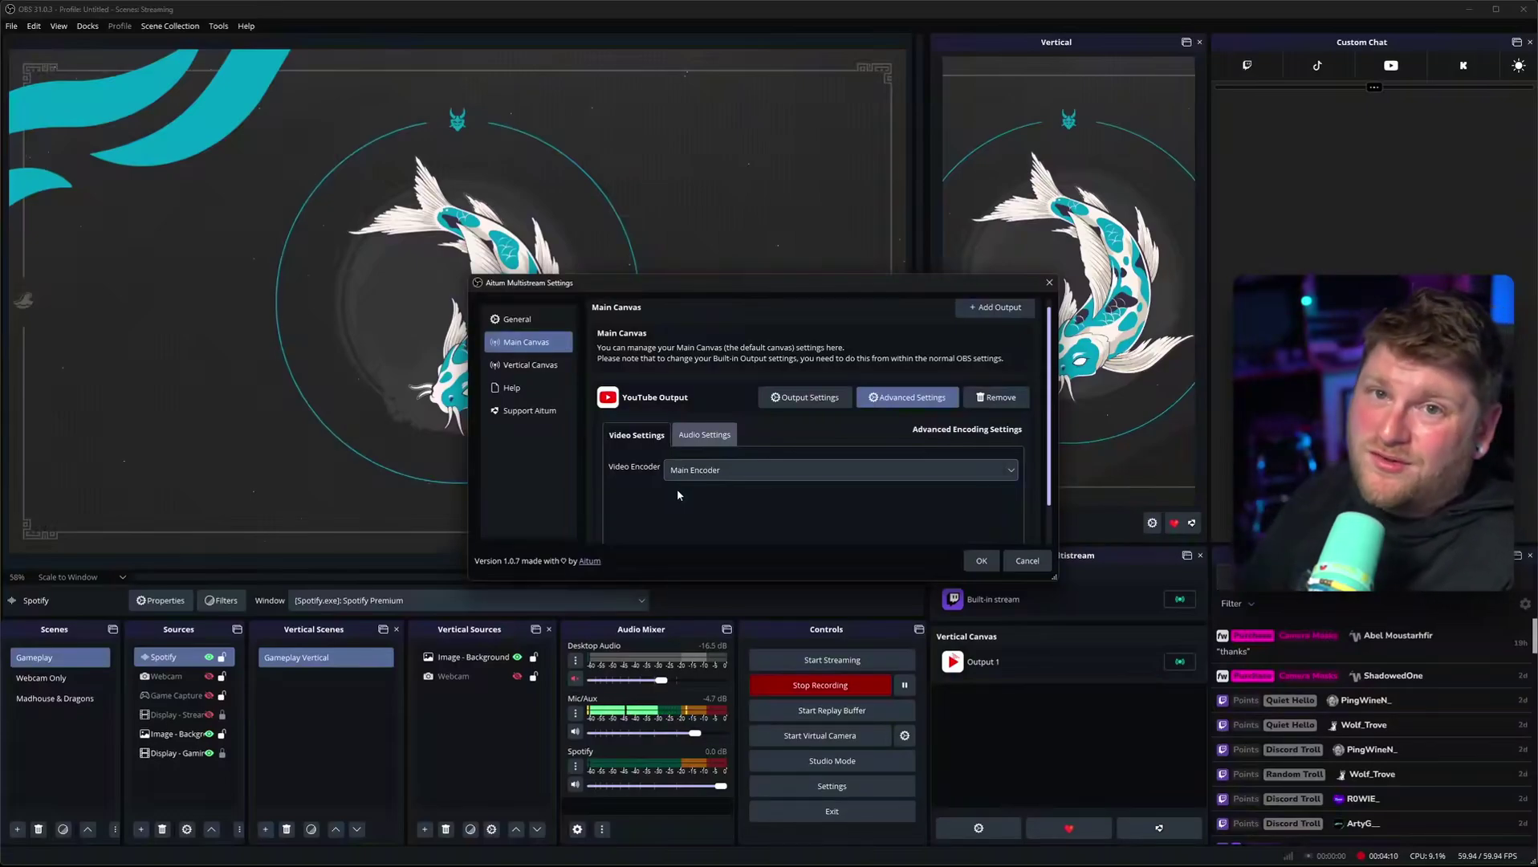
{"action": "left_click", "coordinate": [692, 439]}
Step: Switch the YouTube Output's audio track to Track 2, then back to Track 1
{"action": "scroll", "coordinate": [640, 491], "scroll_direction": "down", "scroll_amount": 1}
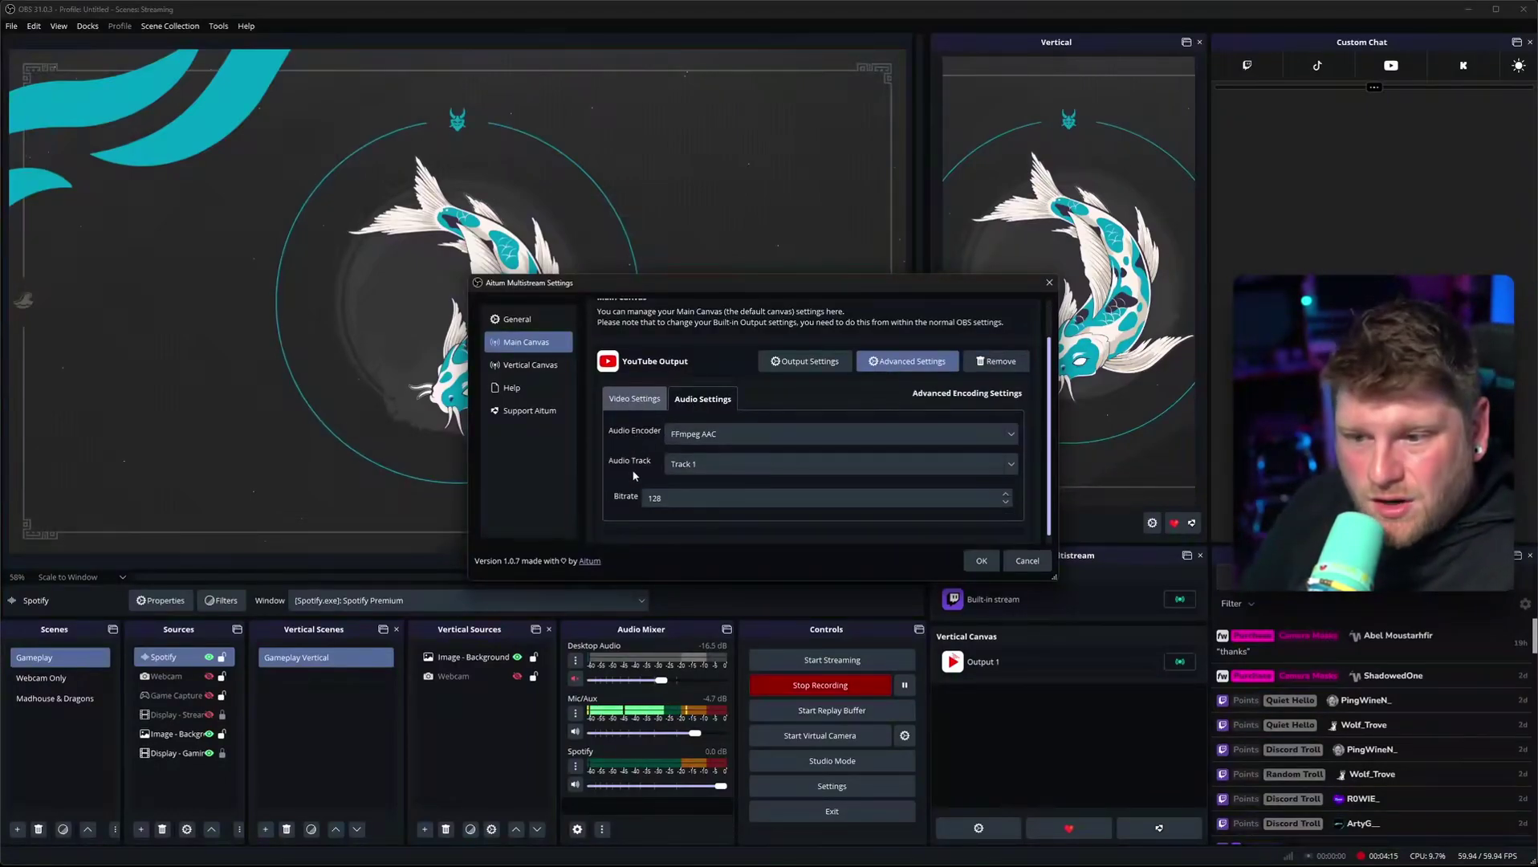
{"action": "left_click", "coordinate": [678, 465]}
{"action": "left_click", "coordinate": [678, 491]}
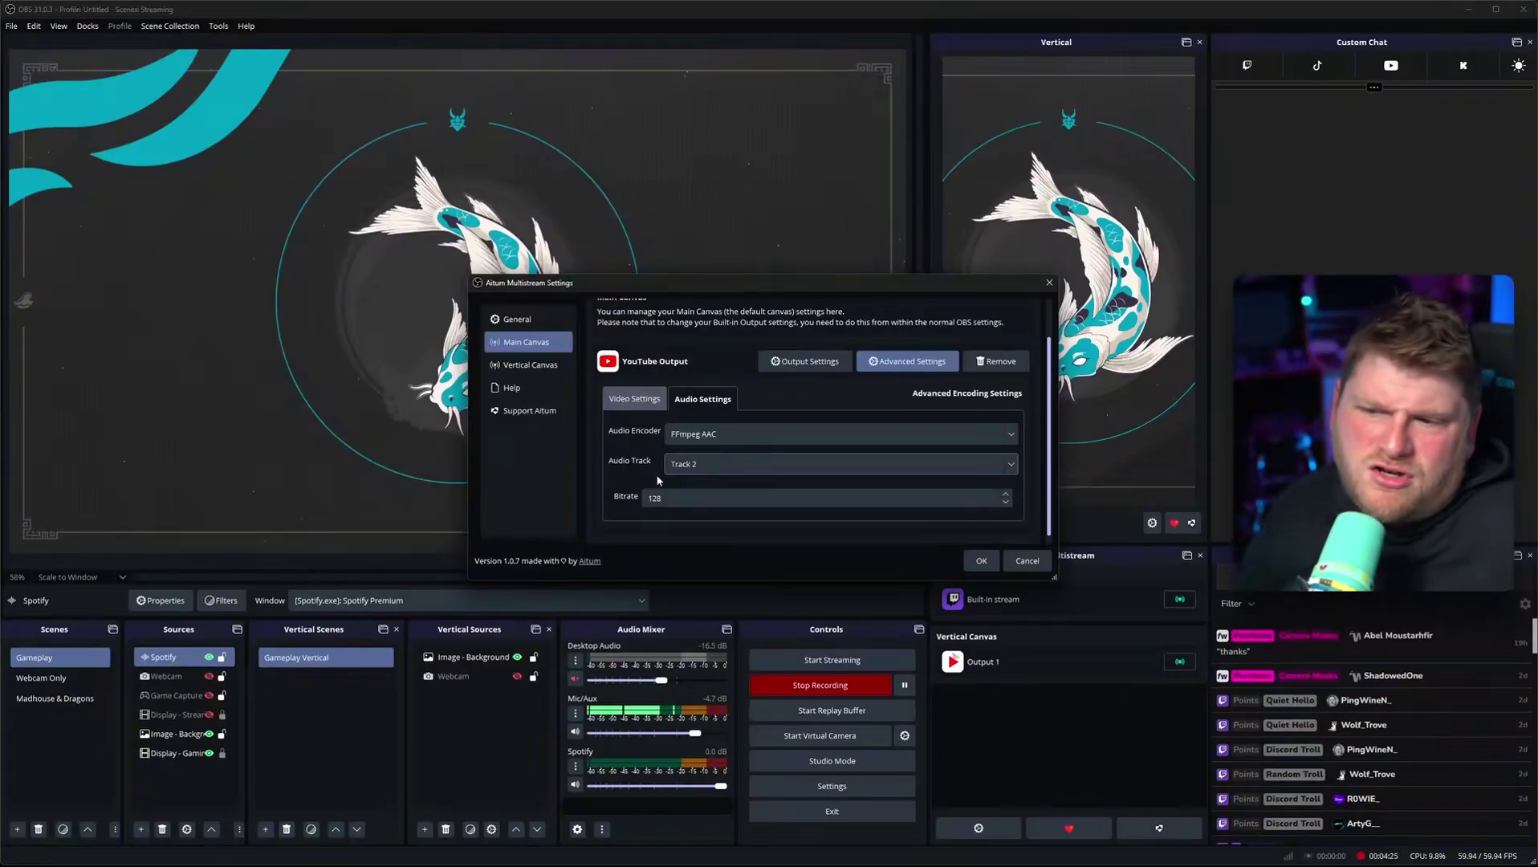
{"action": "left_click", "coordinate": [678, 464]}
{"action": "left_click", "coordinate": [696, 484]}
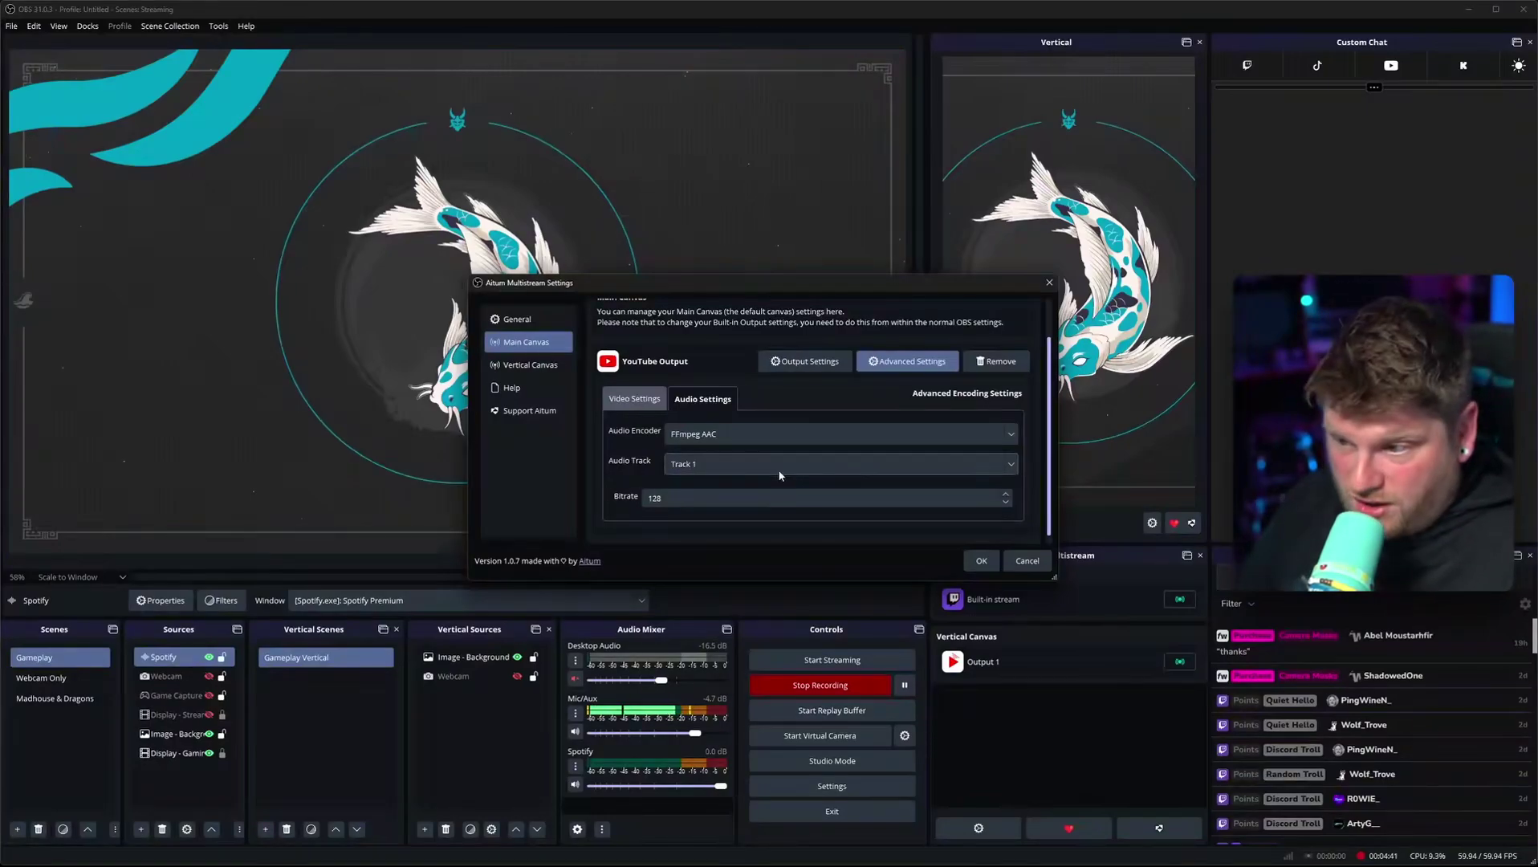
Step: Save the multistream settings, recheck that YouTube Output uses Track 1, and save again
{"action": "left_click", "coordinate": [981, 560]}
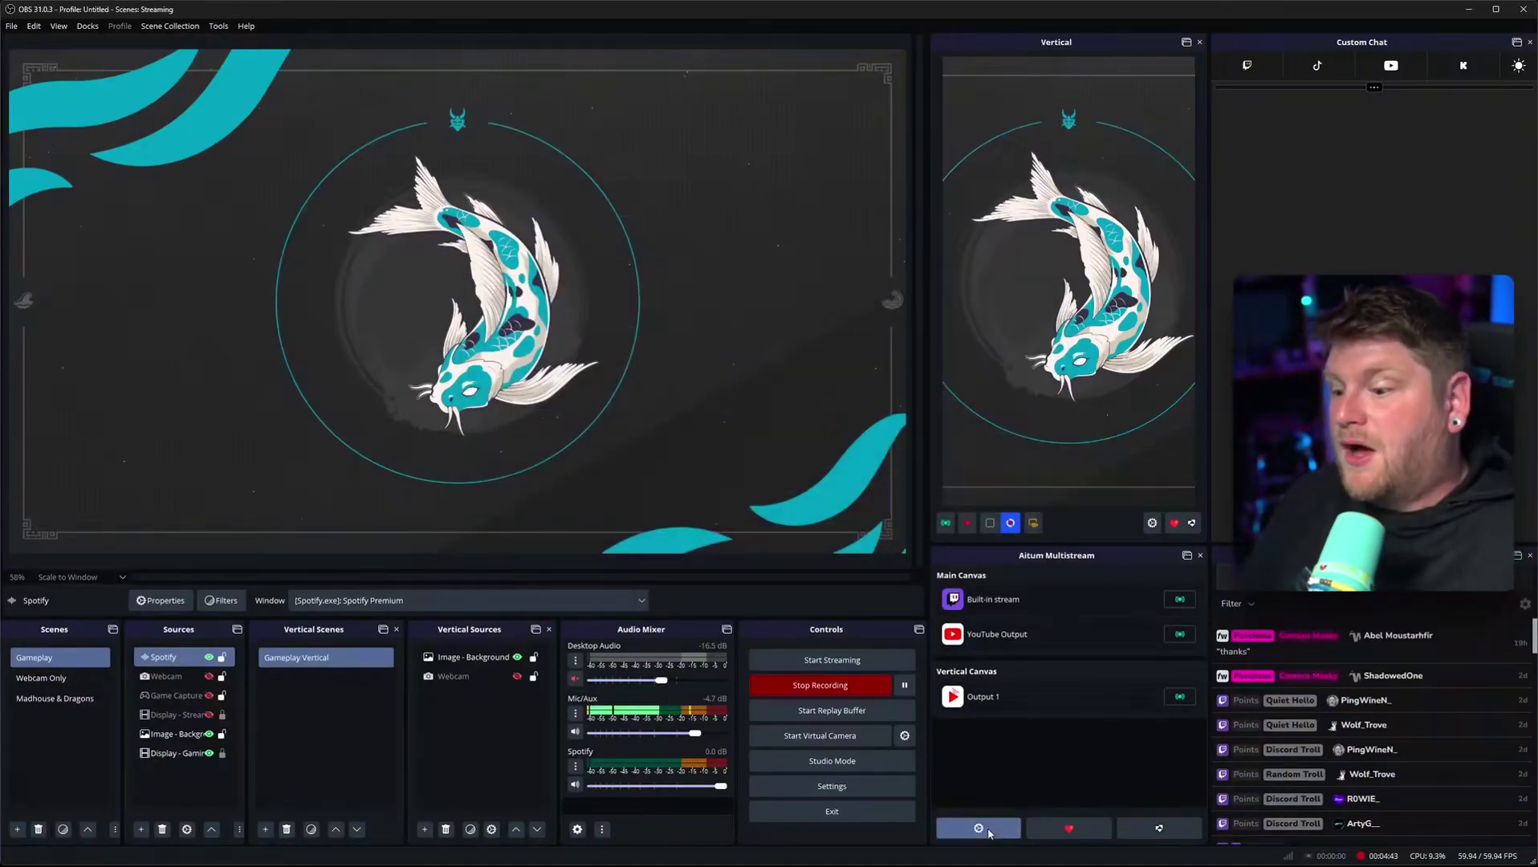
{"action": "left_click", "coordinate": [978, 828]}
{"action": "left_click", "coordinate": [731, 399]}
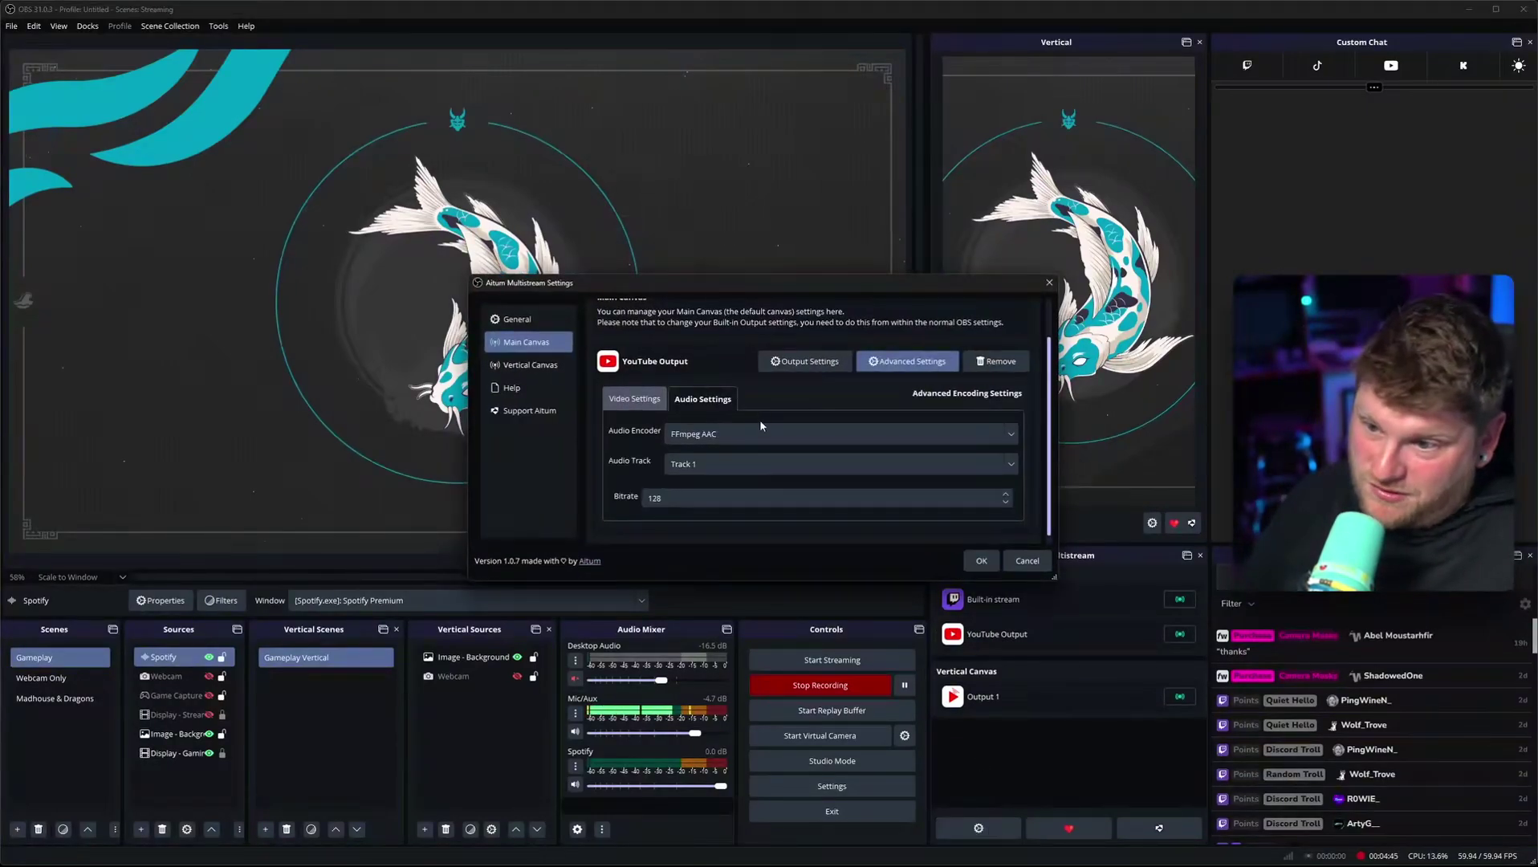
{"action": "left_click", "coordinate": [803, 463]}
{"action": "left_click", "coordinate": [770, 485]}
{"action": "left_click", "coordinate": [981, 561]}
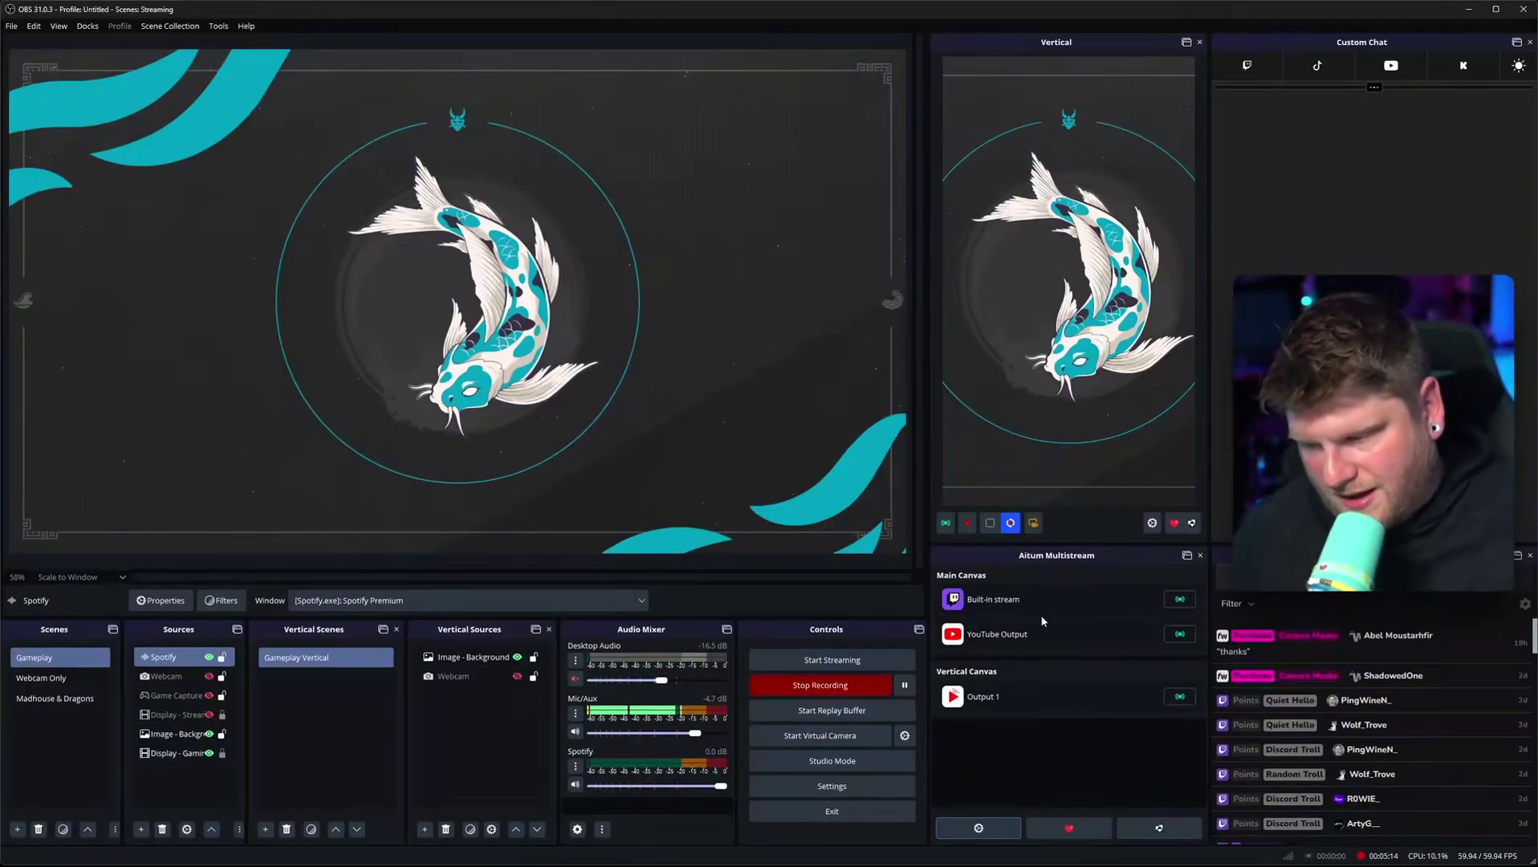
{"action": "left_click", "coordinate": [1004, 837]}
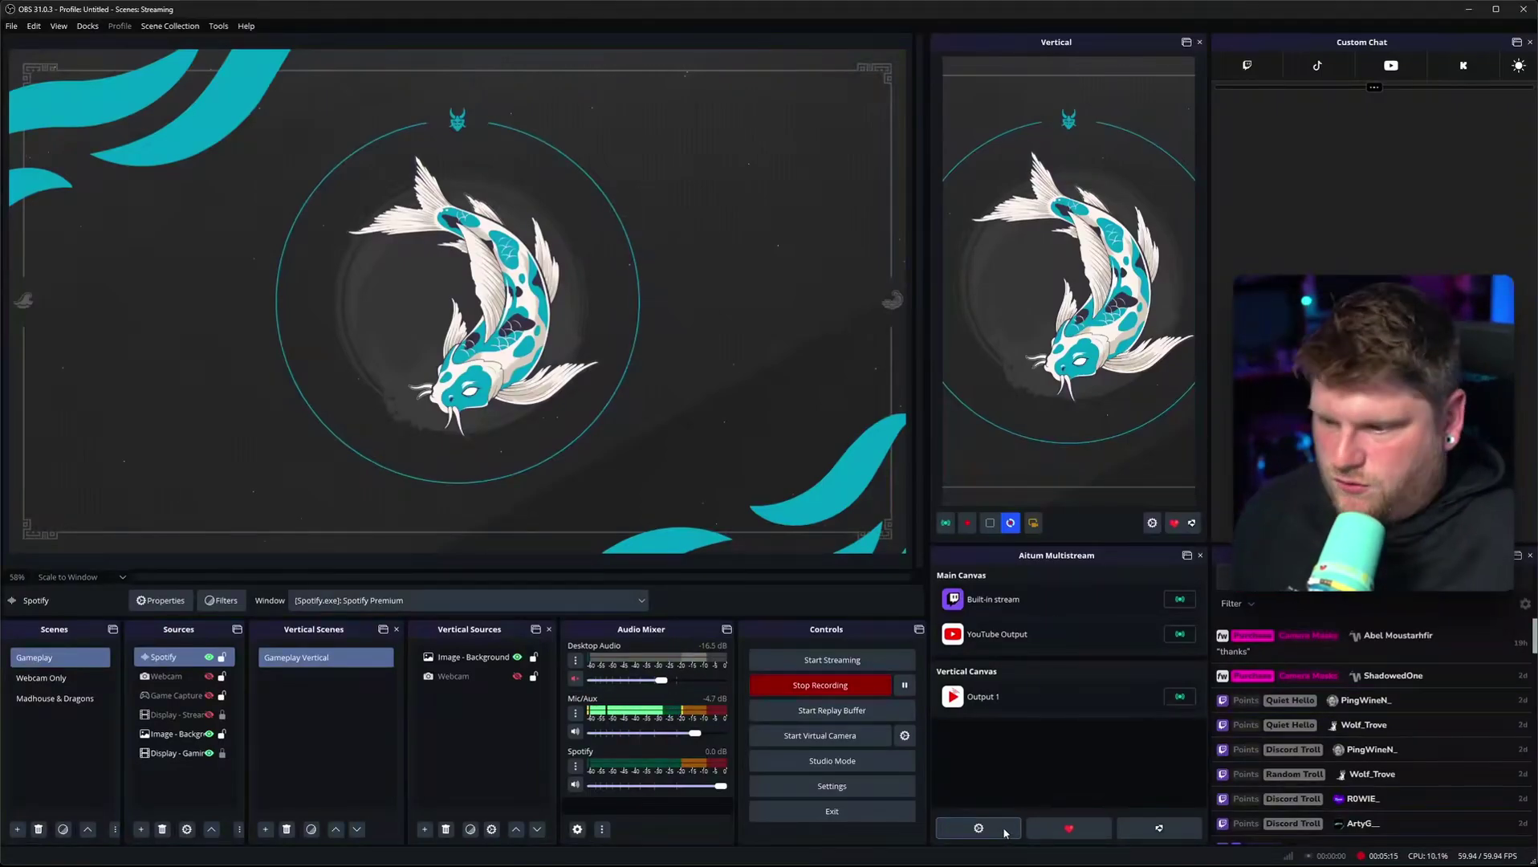
Step: Rename the Vertical Canvas output from Output 1 to 'Youtube Vertical'
{"action": "left_click", "coordinate": [551, 367]}
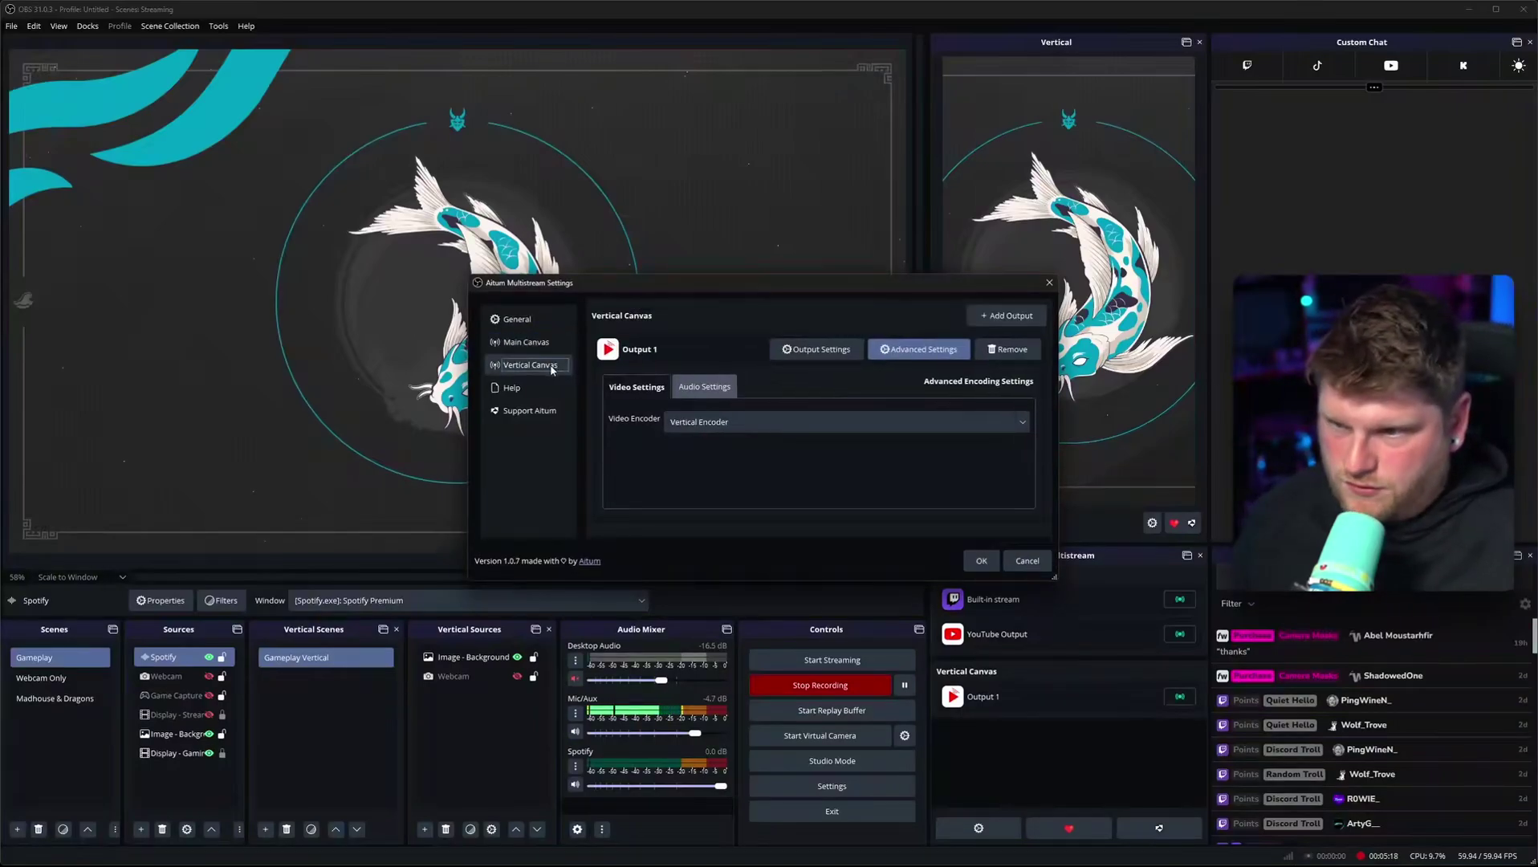
{"action": "left_click", "coordinate": [835, 361]}
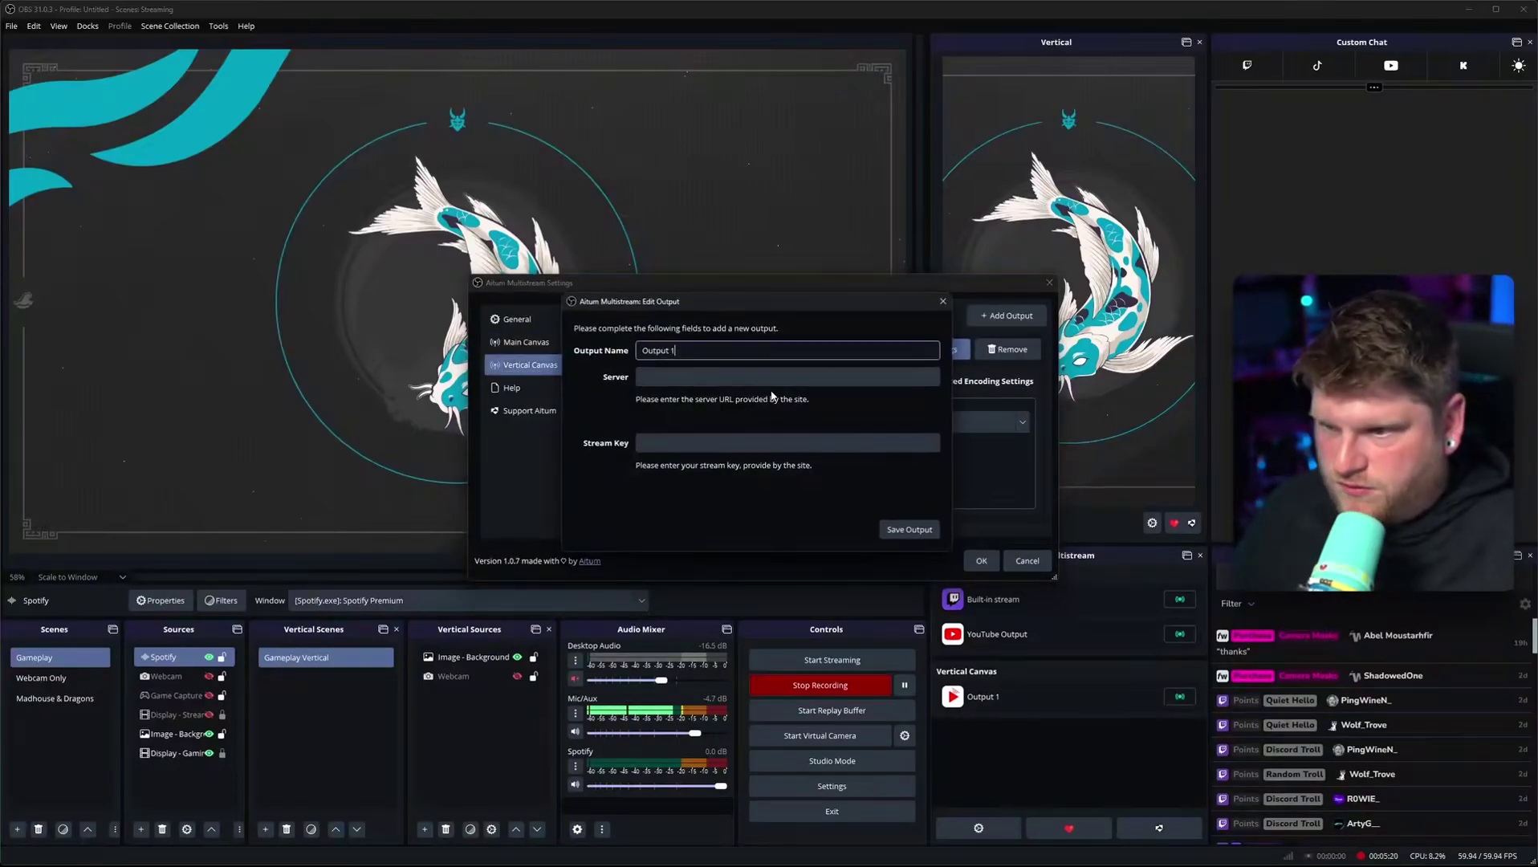
{"action": "triple_click", "coordinate": [713, 356]}
{"action": "type", "text": "You"}
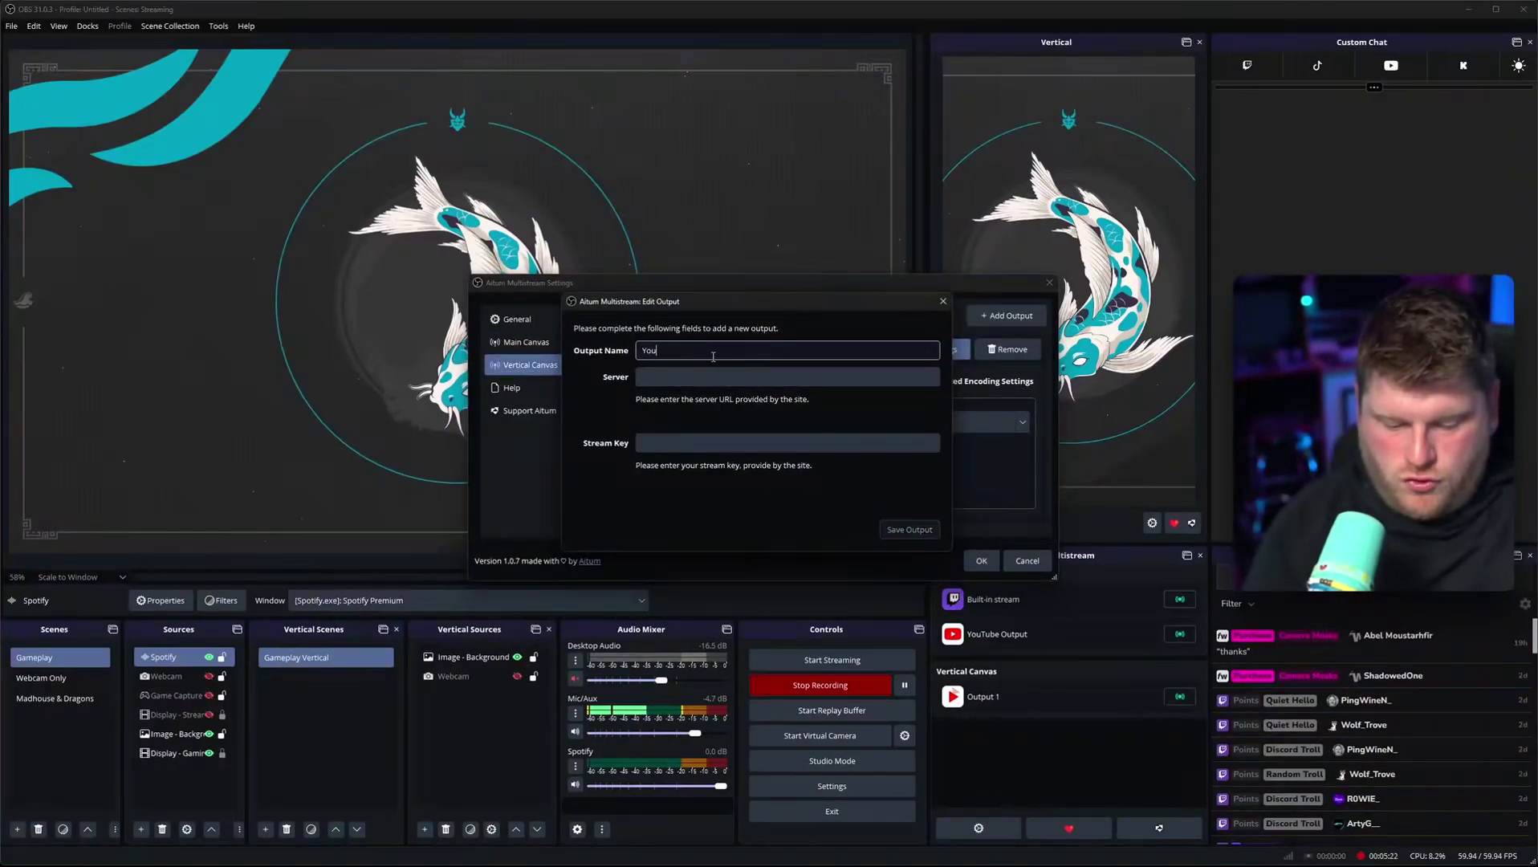
{"action": "type", "text": "tube Vertical"}
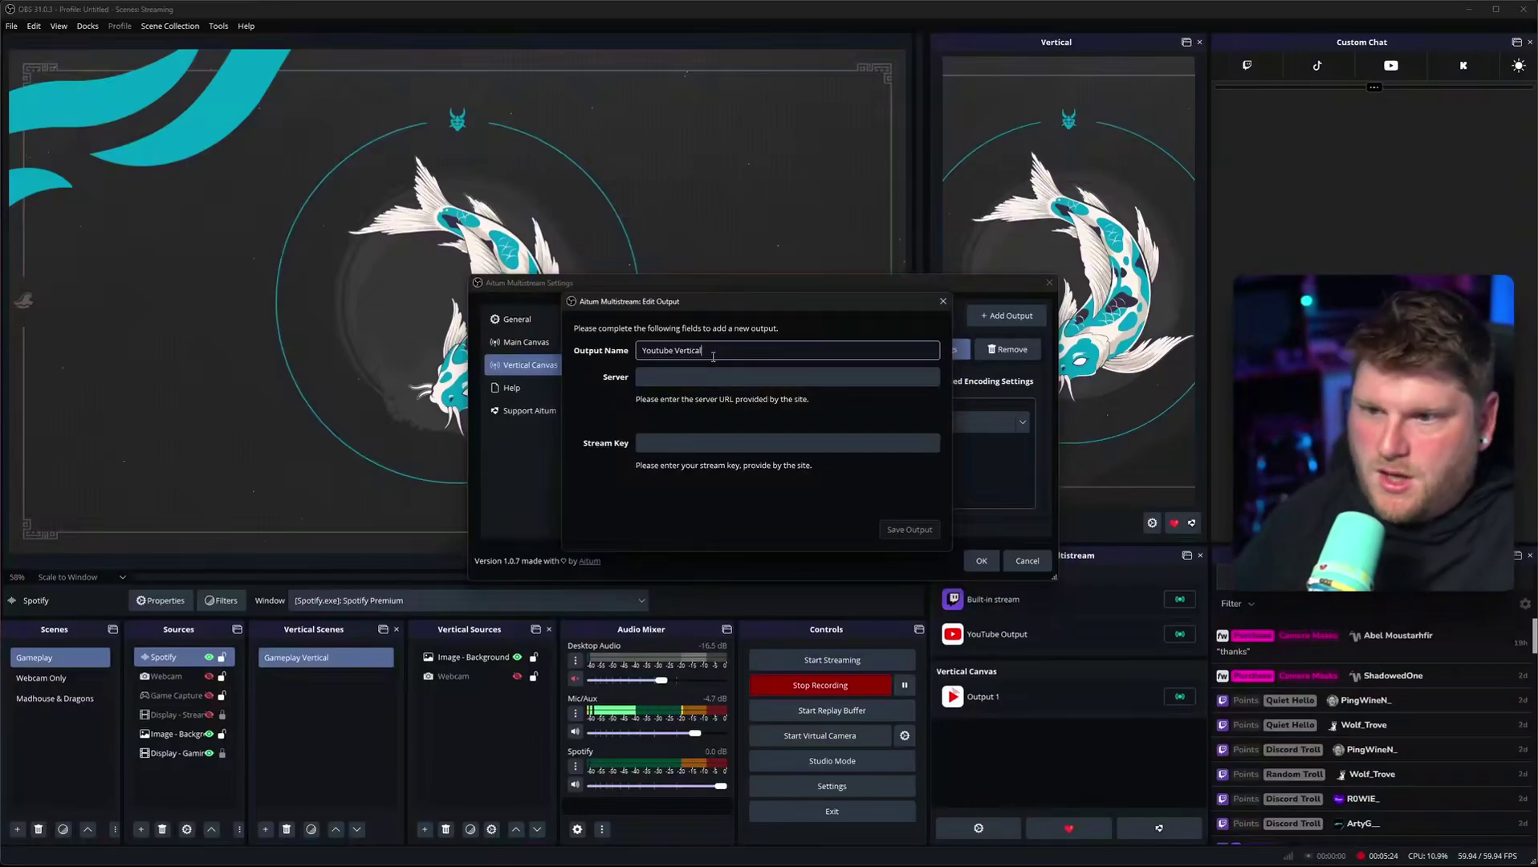
{"action": "left_click", "coordinate": [708, 373]}
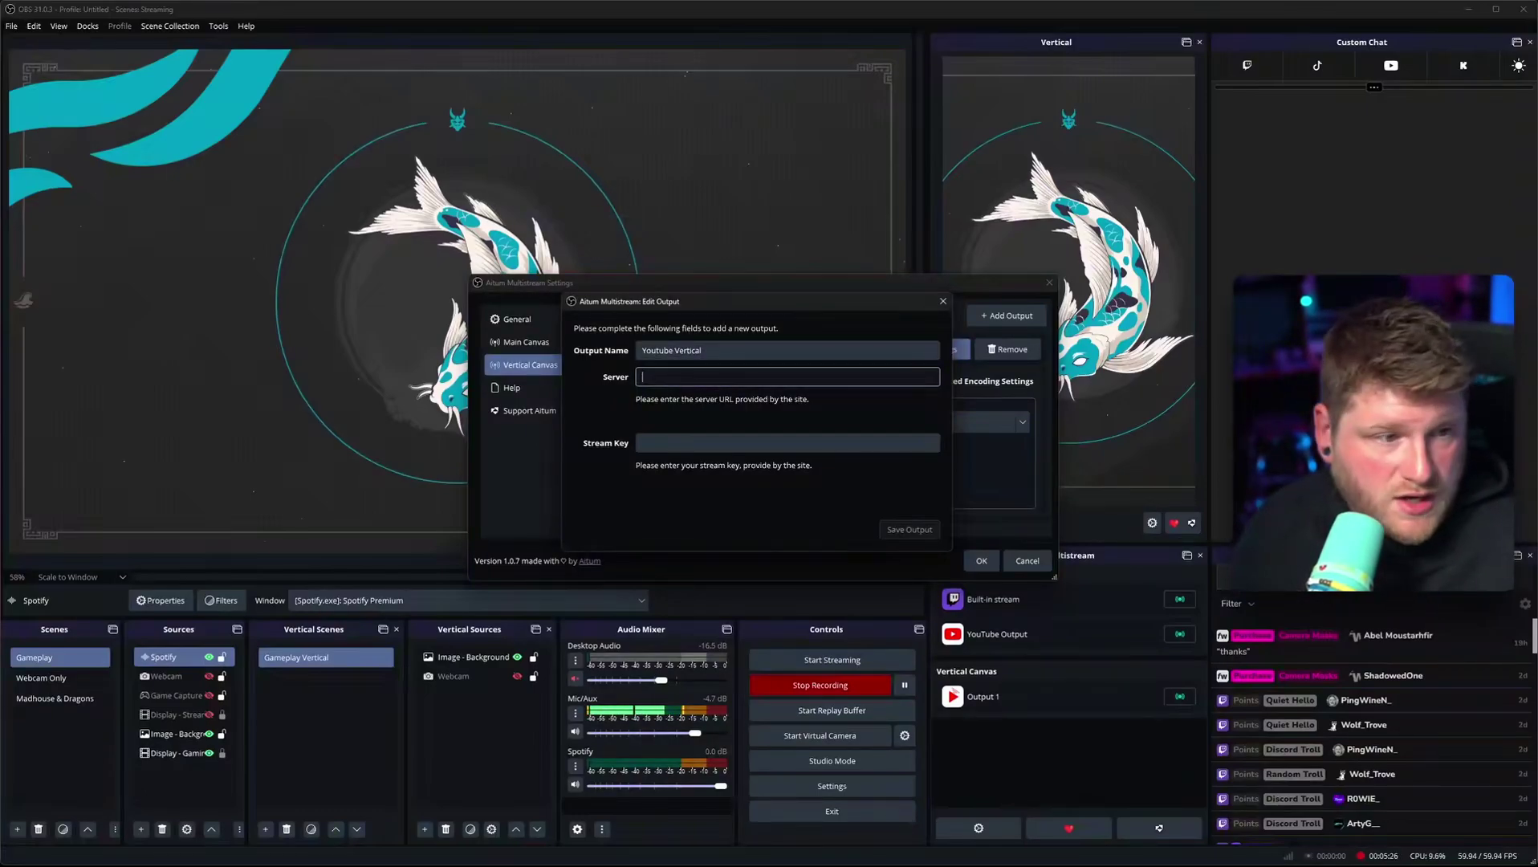
Step: Paste YouTube Studio's stream URL rtmp://a.rtmp.youtube.com/live2 as the server and save the output
{"action": "key", "text": "alt+Tab"}
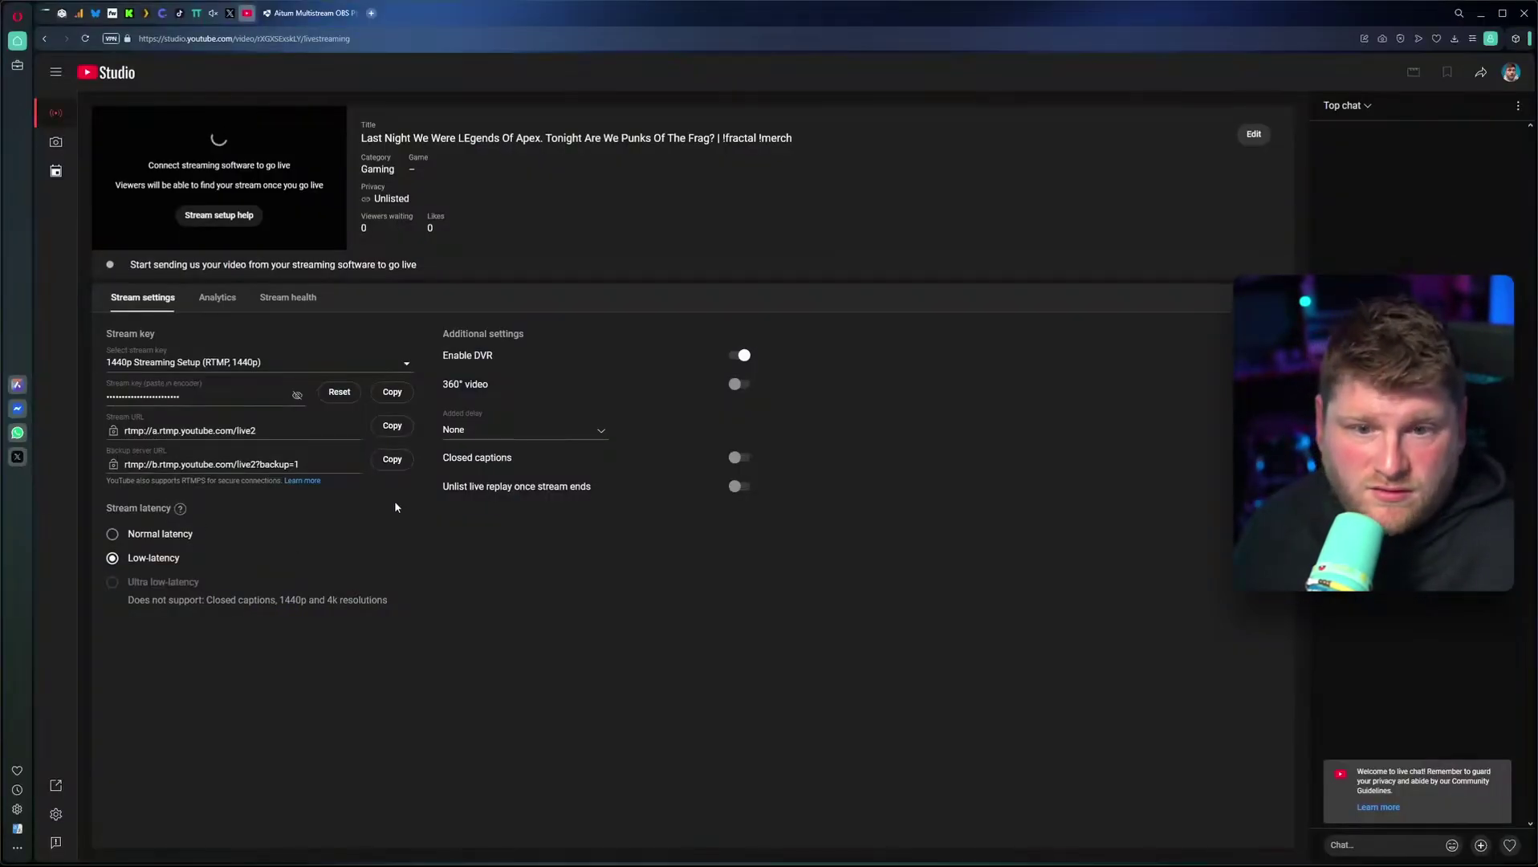
{"action": "left_click", "coordinate": [392, 426]}
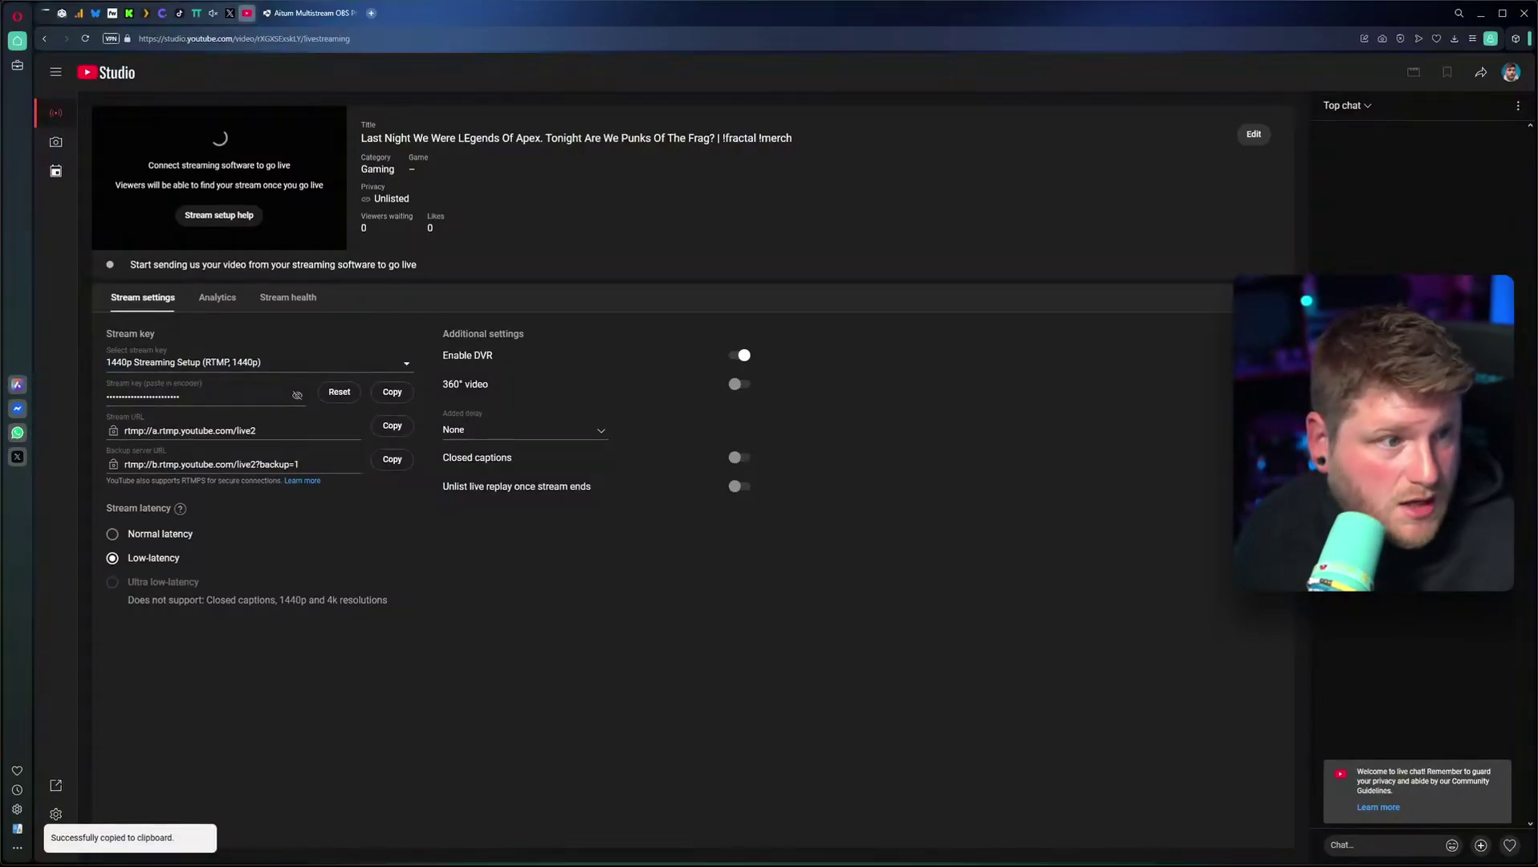
{"action": "key", "text": "alt+Tab"}
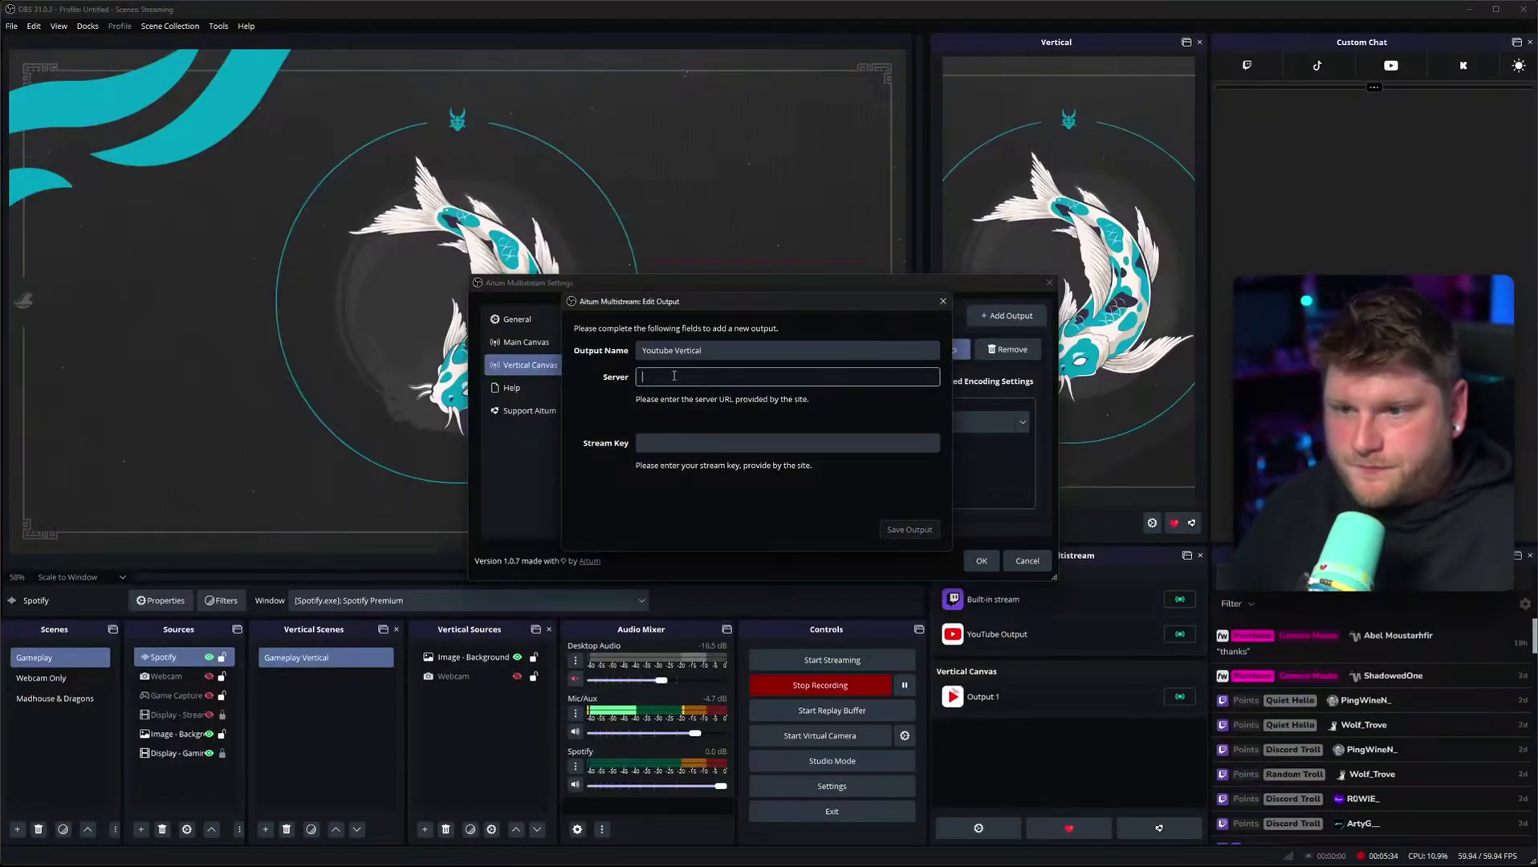
{"action": "left_click", "coordinate": [675, 376]}
{"action": "key", "text": "ctrl+v"}
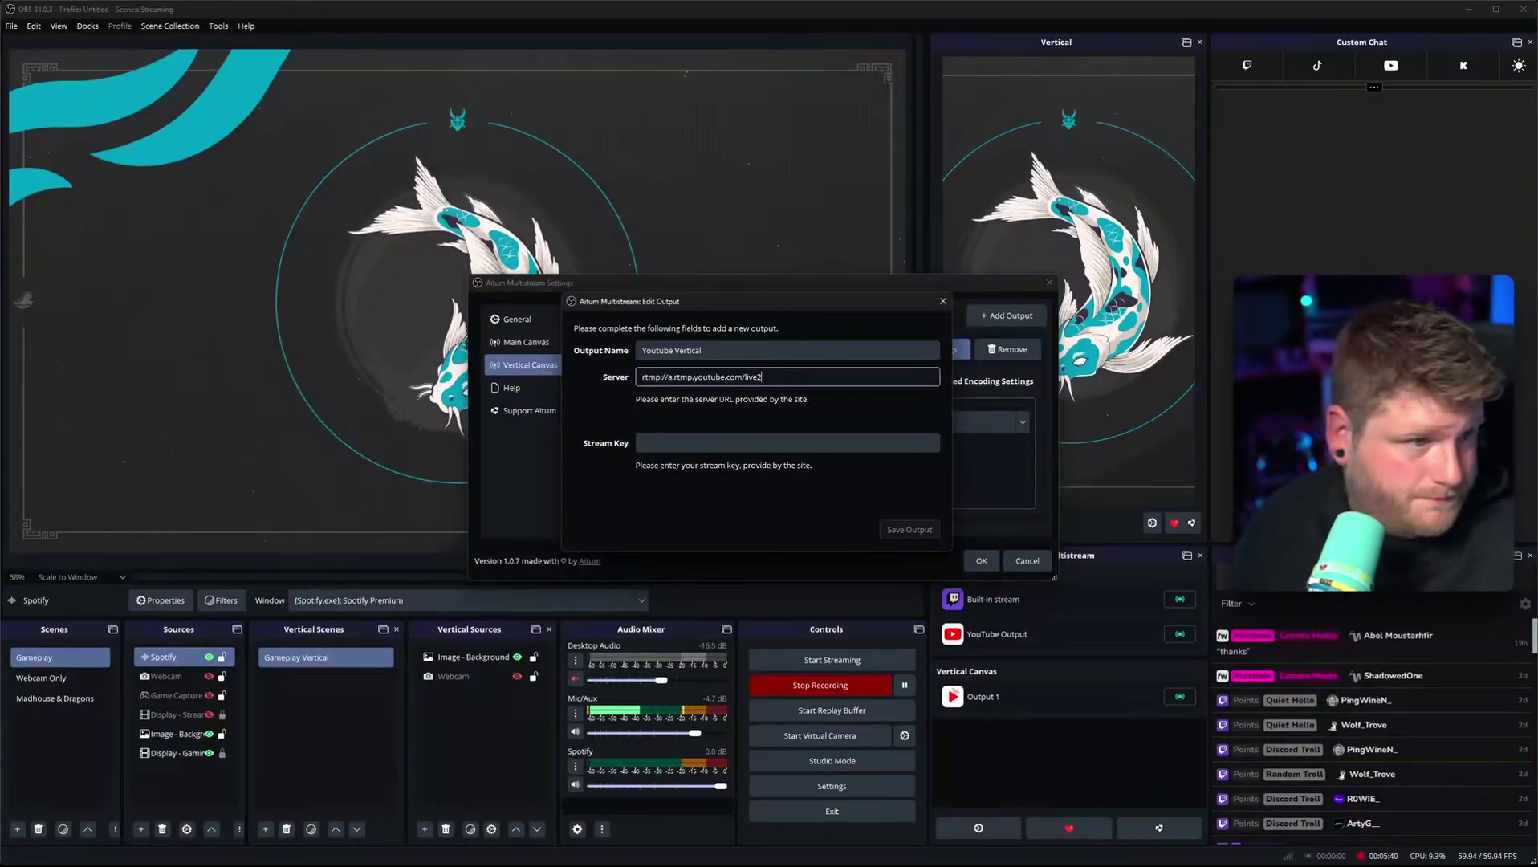
{"action": "left_click", "coordinate": [767, 421]}
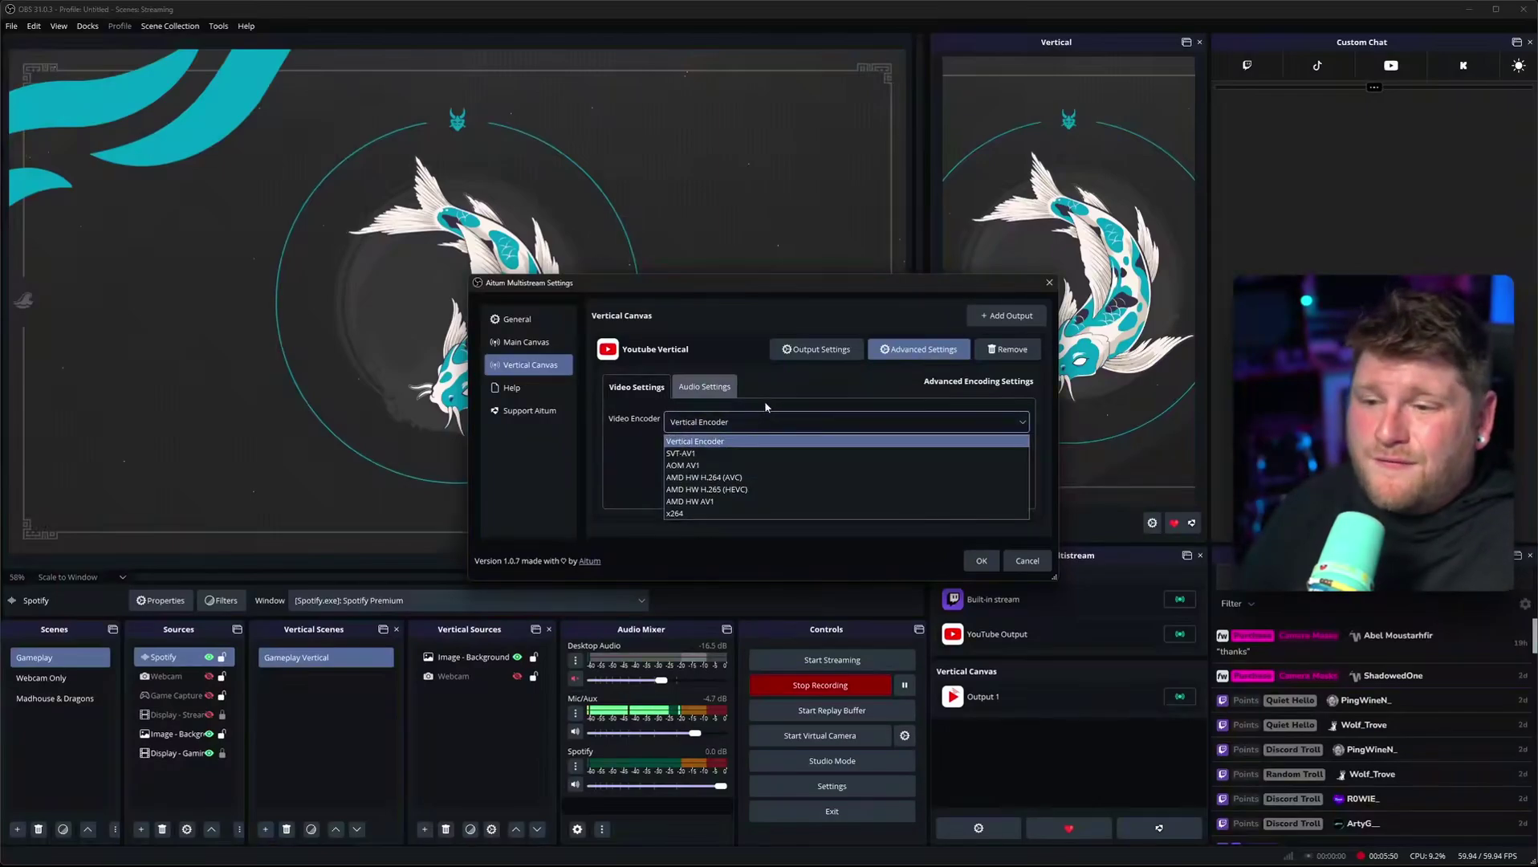
{"action": "left_click", "coordinate": [765, 400]}
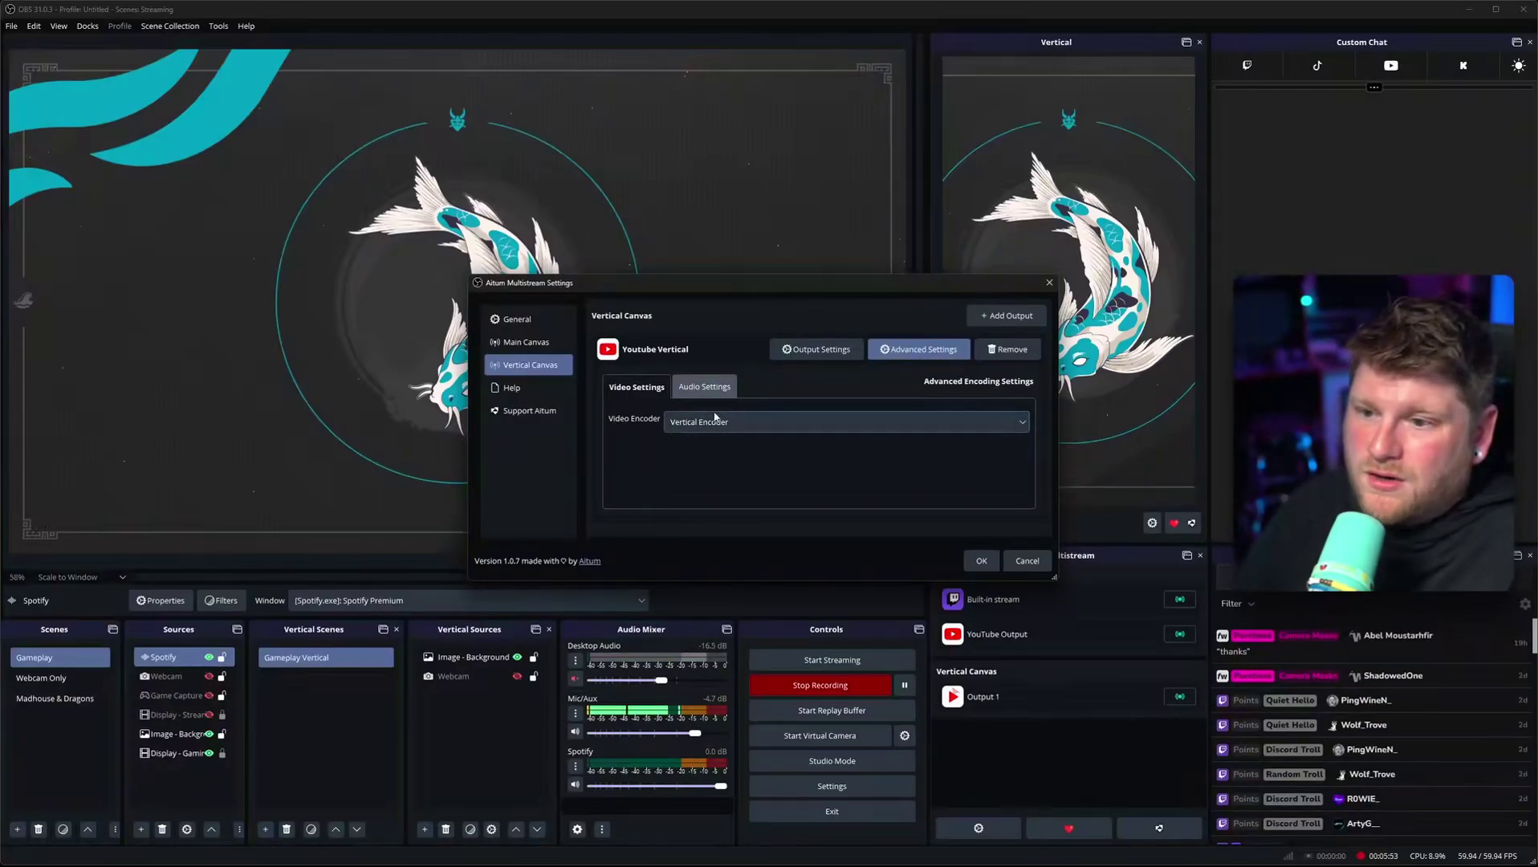
Step: Keep Vertical Encoder for Youtube Vertical, set its audio track to Track 2, and save
{"action": "left_click_drag", "start_coordinate": [909, 281], "coordinate": [816, 280]}
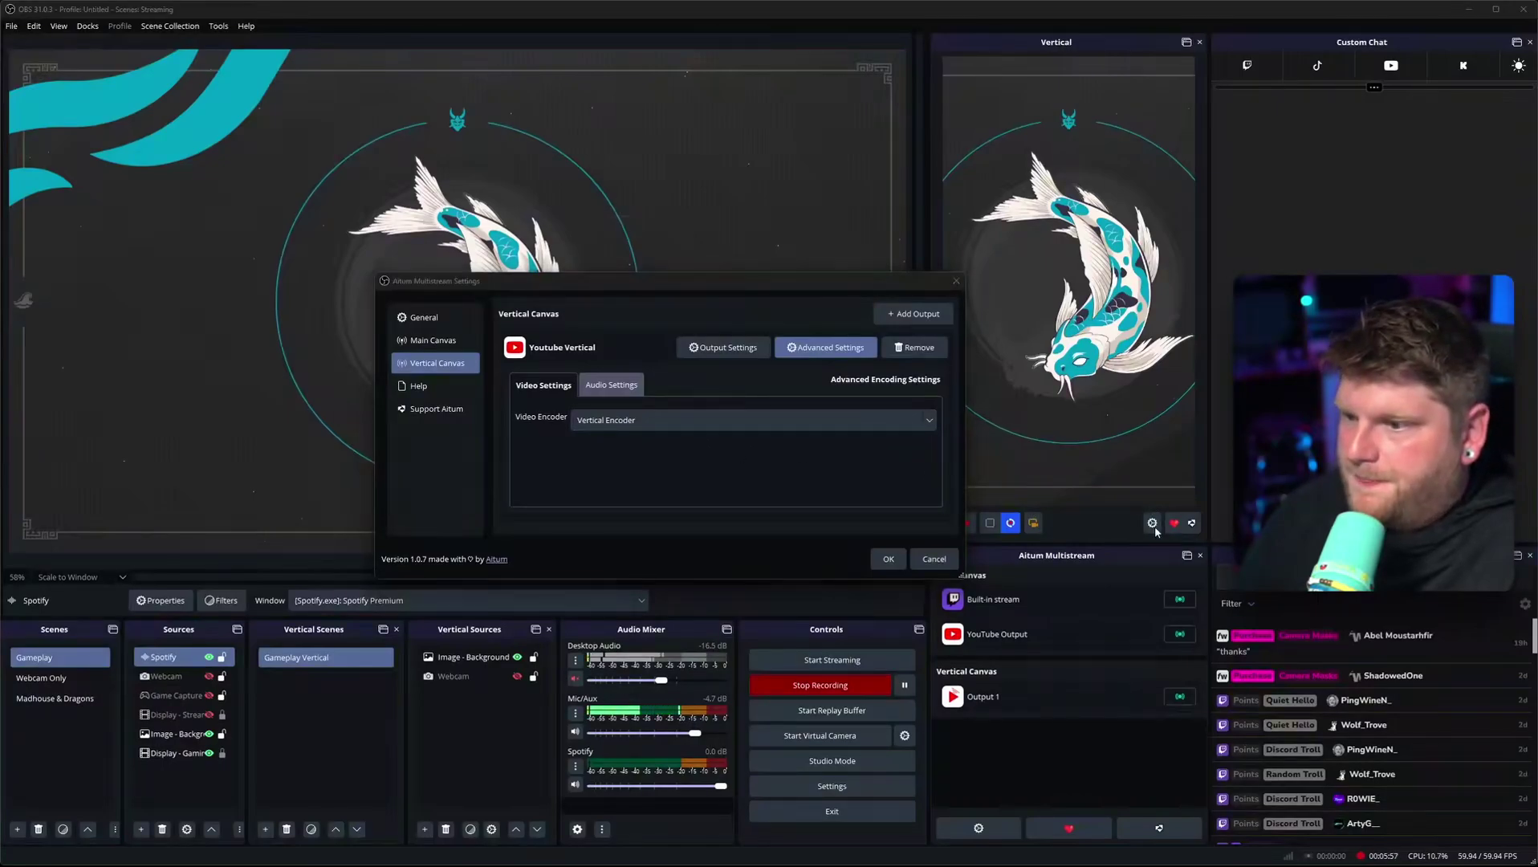
{"action": "left_click", "coordinate": [738, 422]}
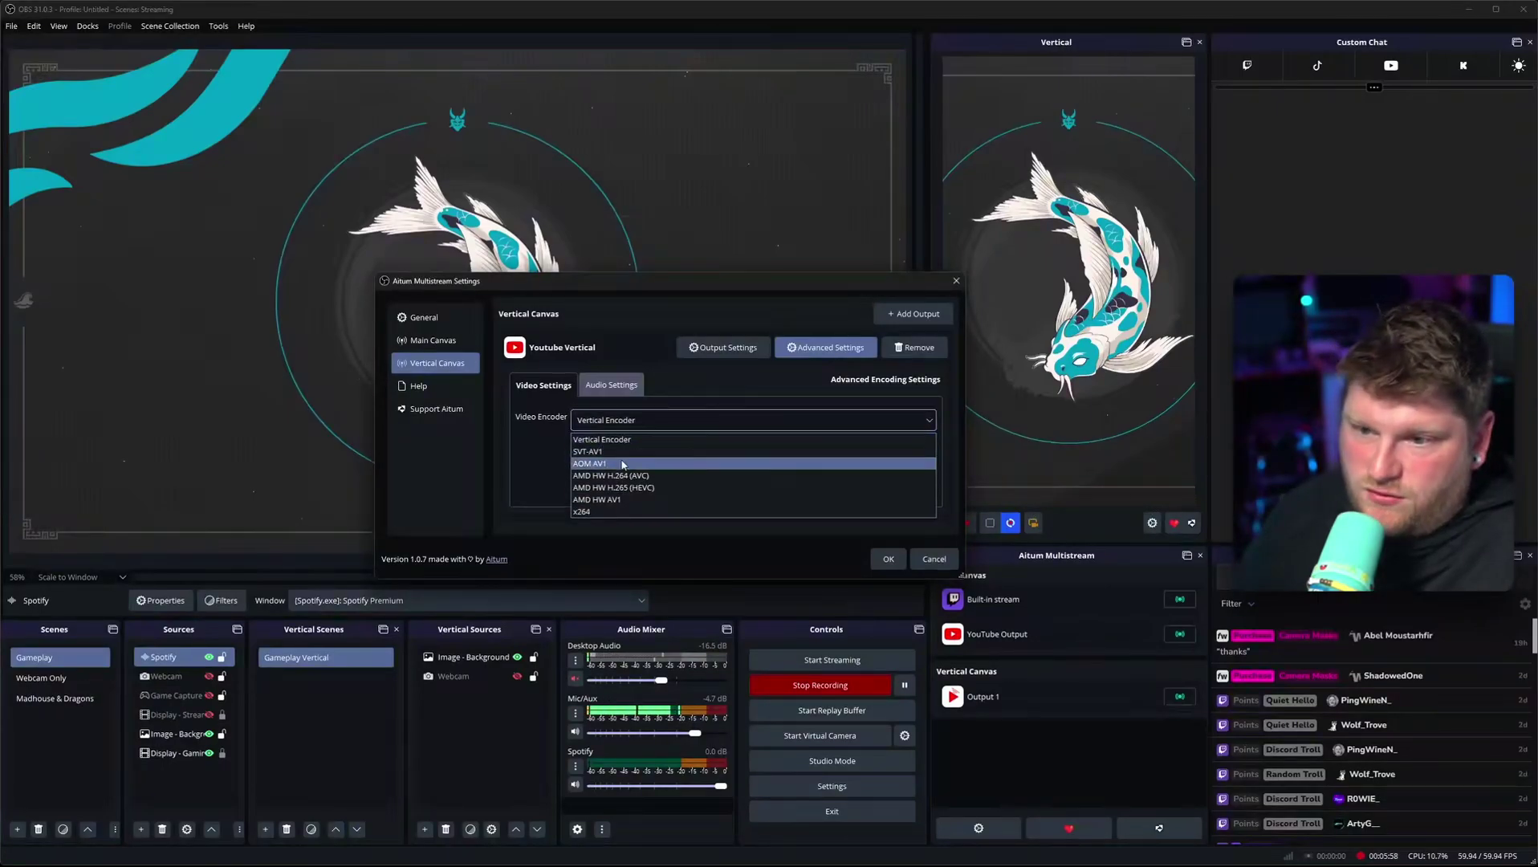
{"action": "left_click", "coordinate": [575, 439]}
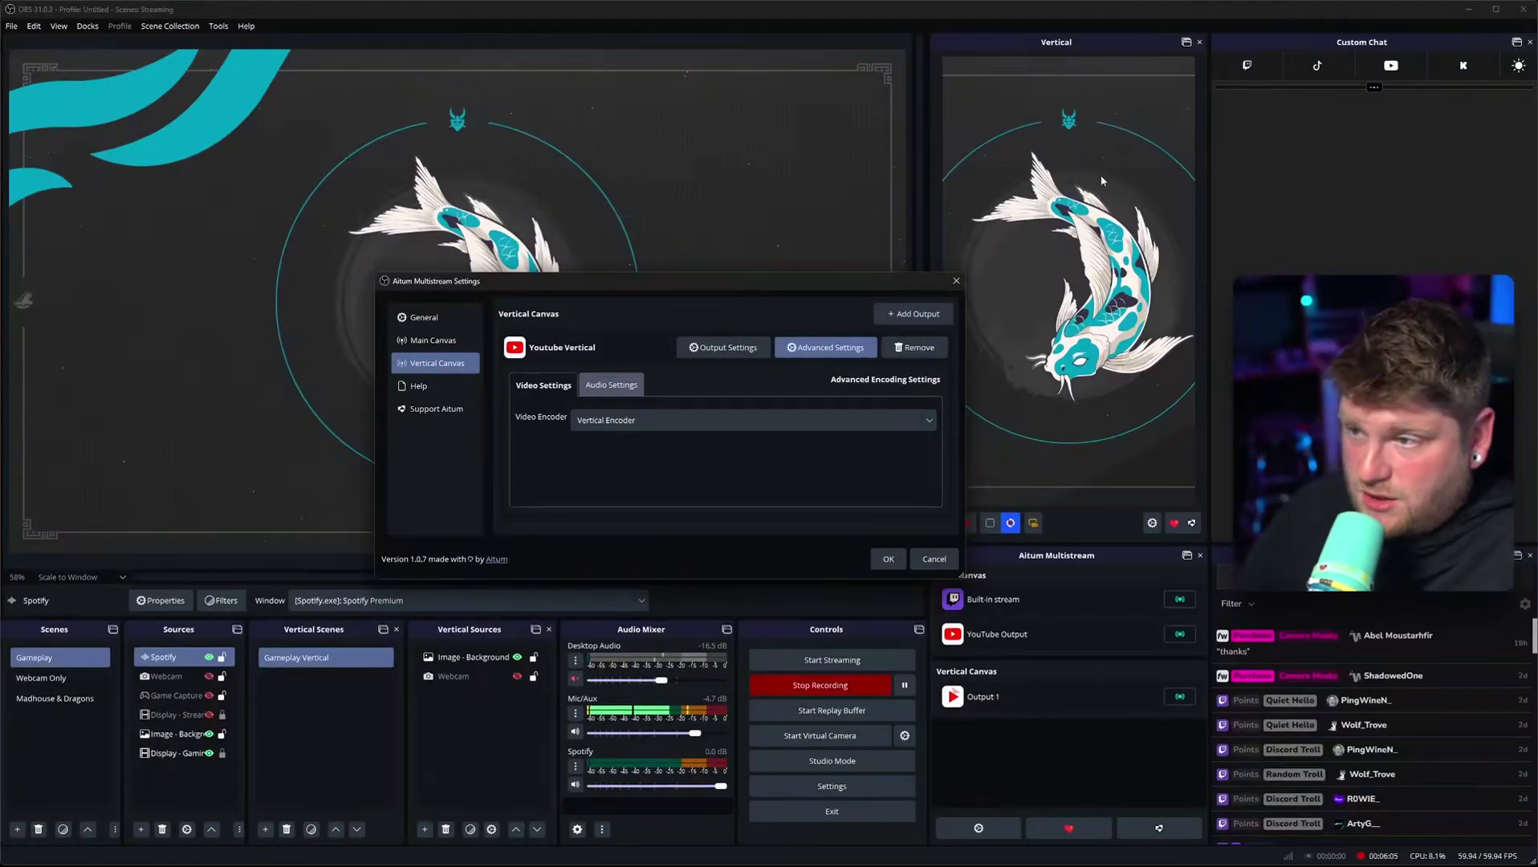
{"action": "left_click", "coordinate": [611, 385]}
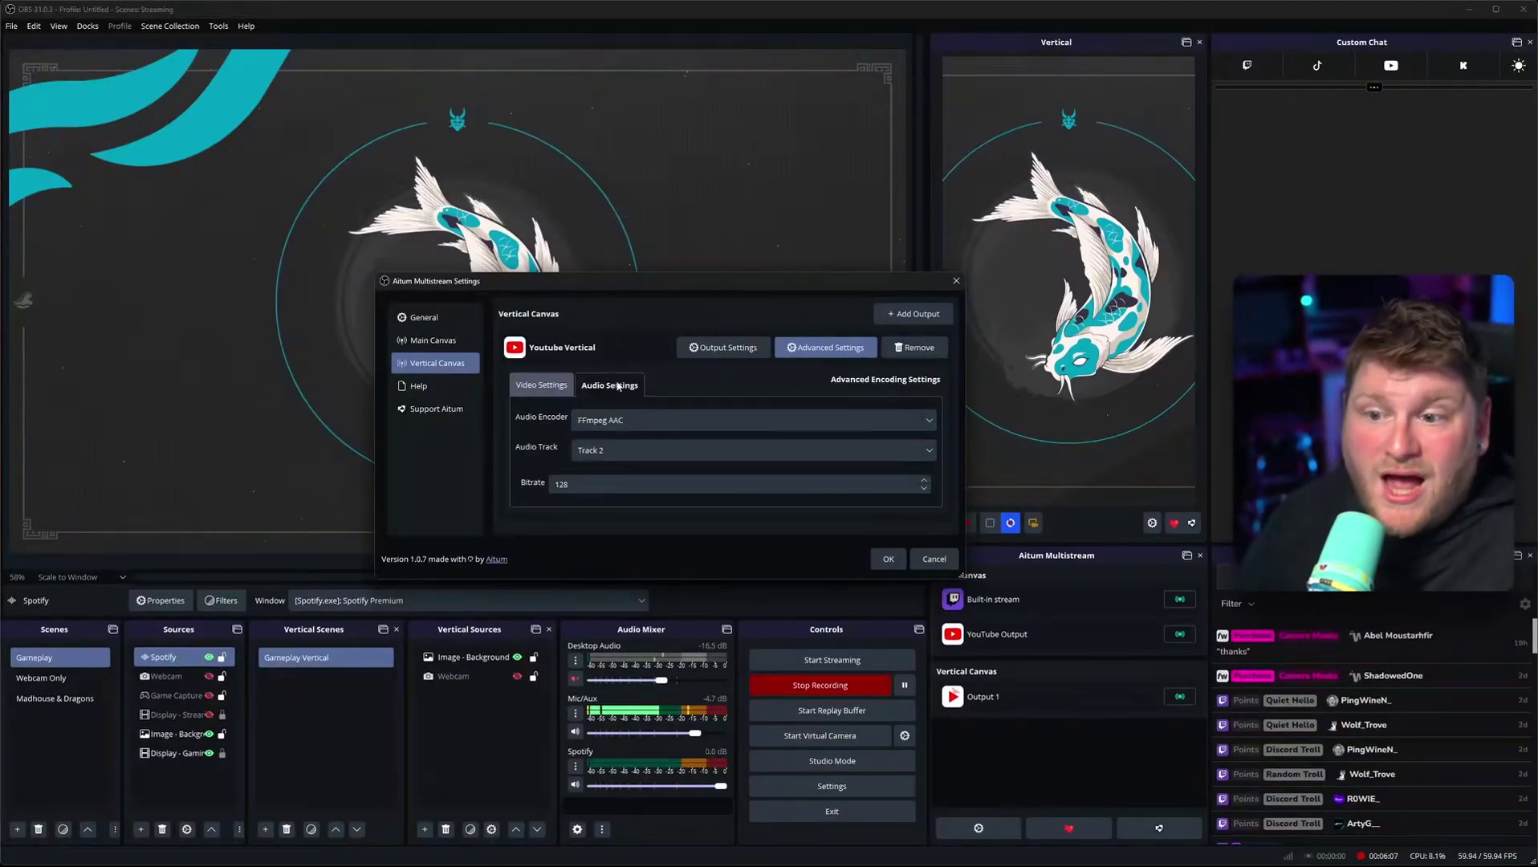
{"action": "left_click", "coordinate": [616, 451]}
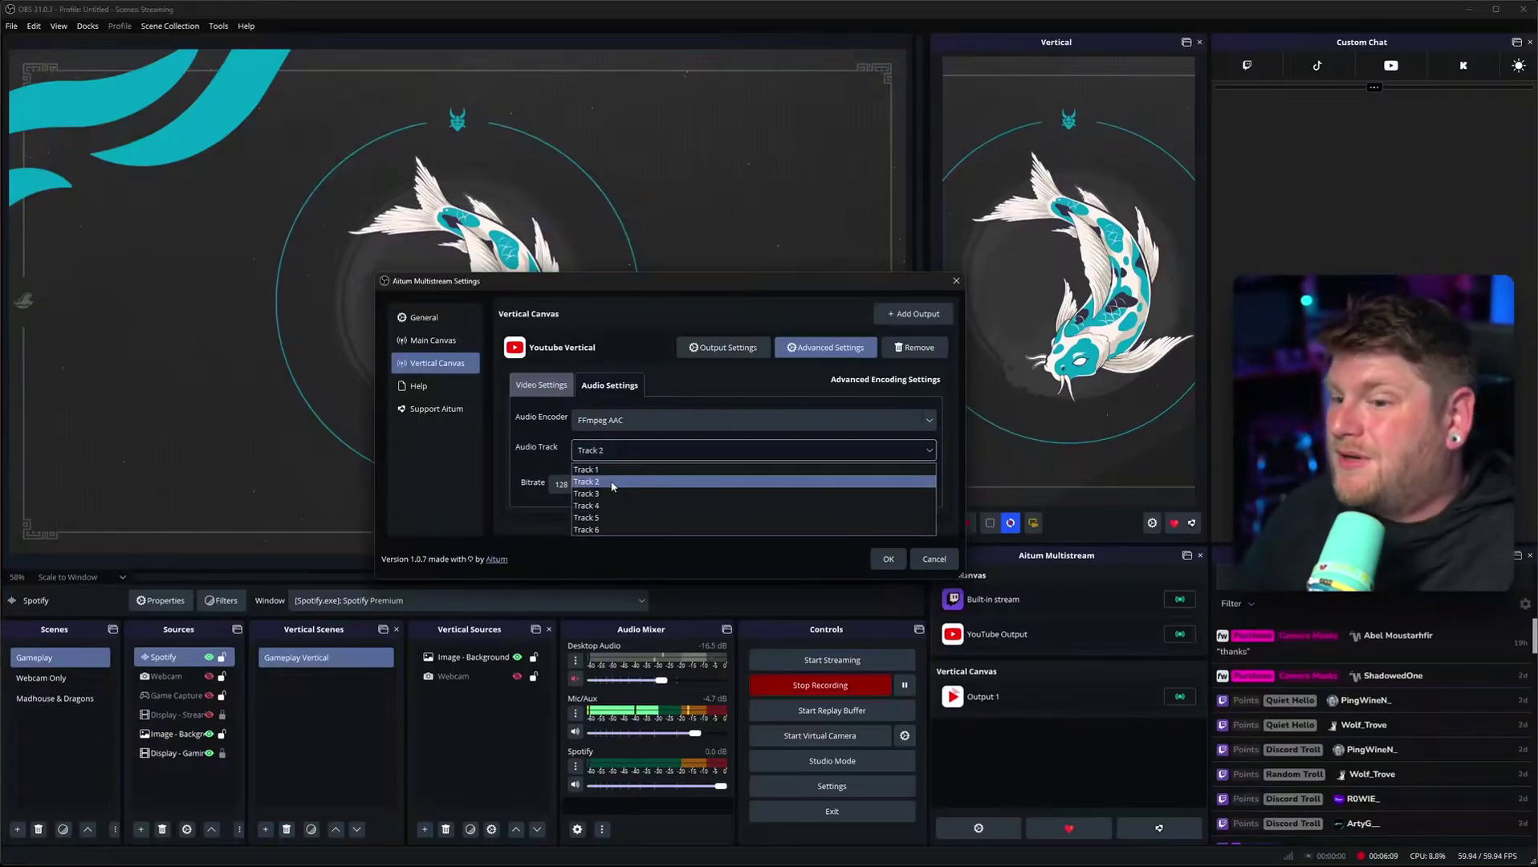
{"action": "left_click", "coordinate": [608, 483]}
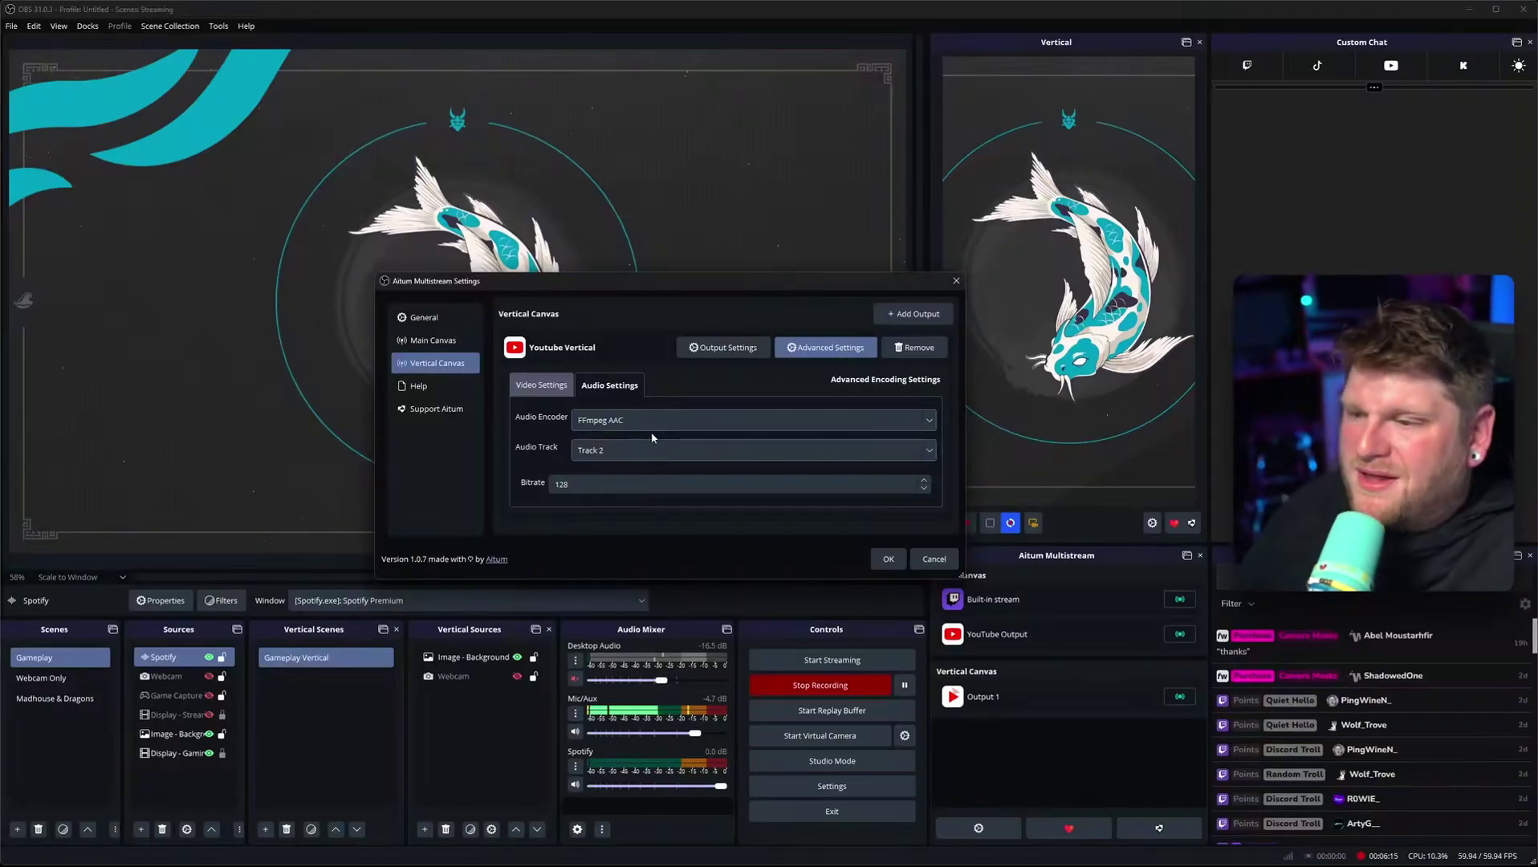
{"action": "left_click", "coordinate": [888, 559]}
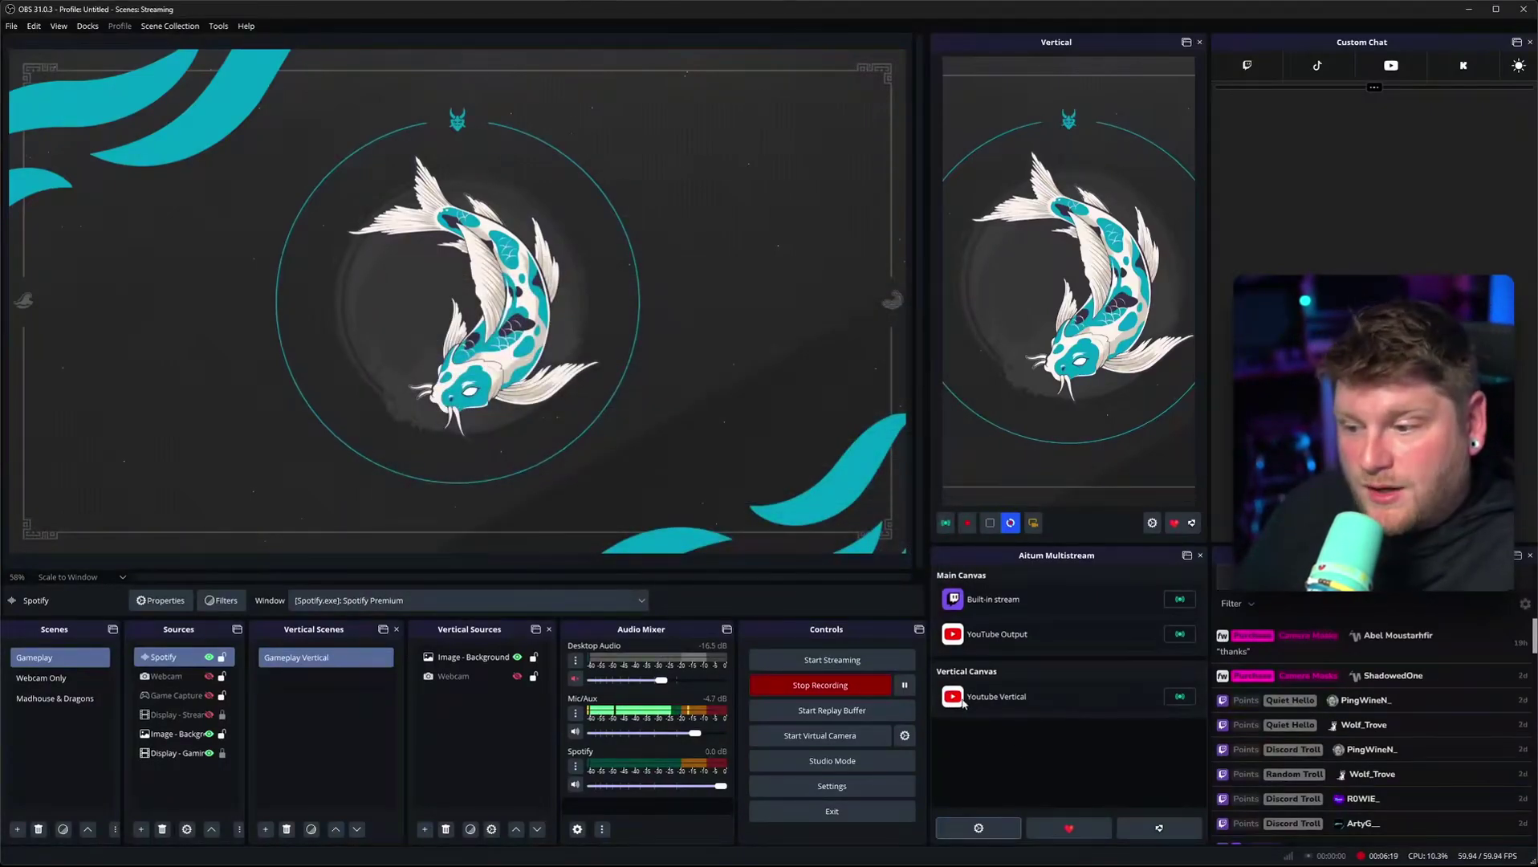
{"action": "left_click", "coordinate": [1000, 829]}
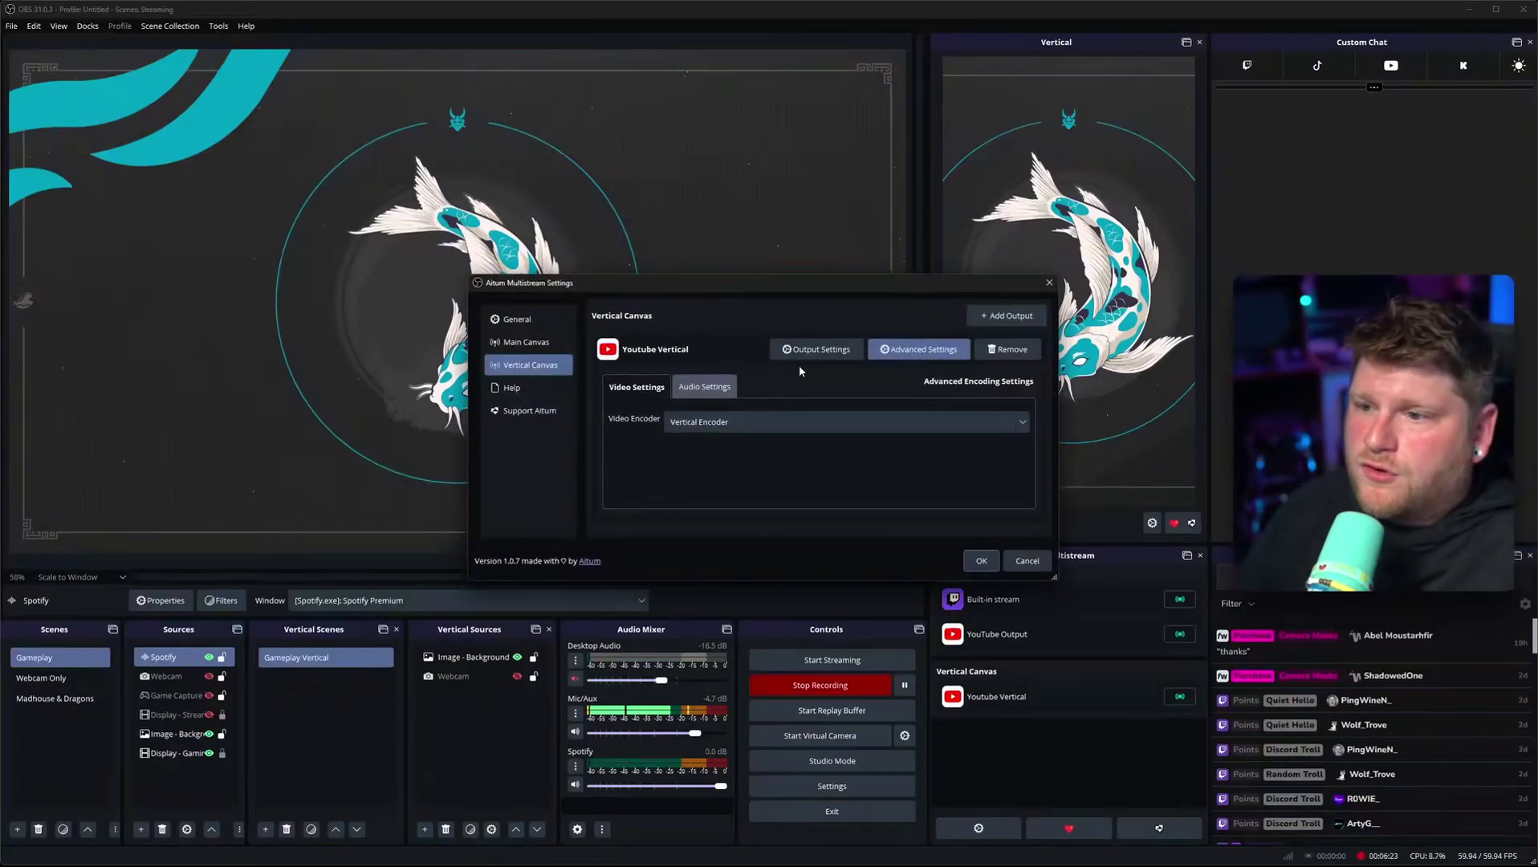
Step: Start a new TikTok output, then abandon it and close the multistream settings
{"action": "left_click", "coordinate": [1011, 317]}
{"action": "left_click", "coordinate": [809, 413]}
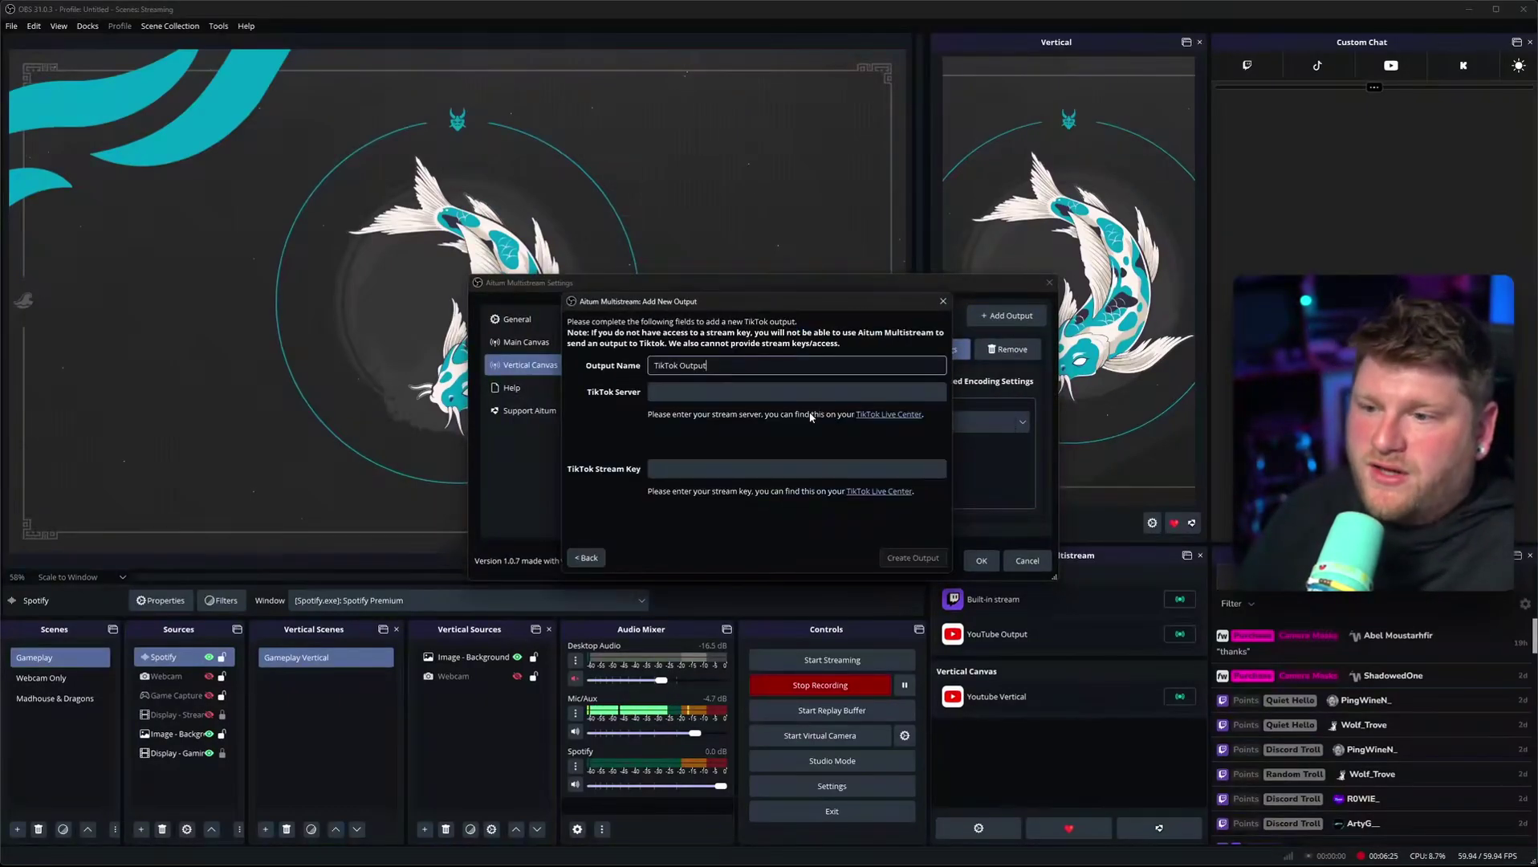
{"action": "left_click", "coordinate": [773, 390]}
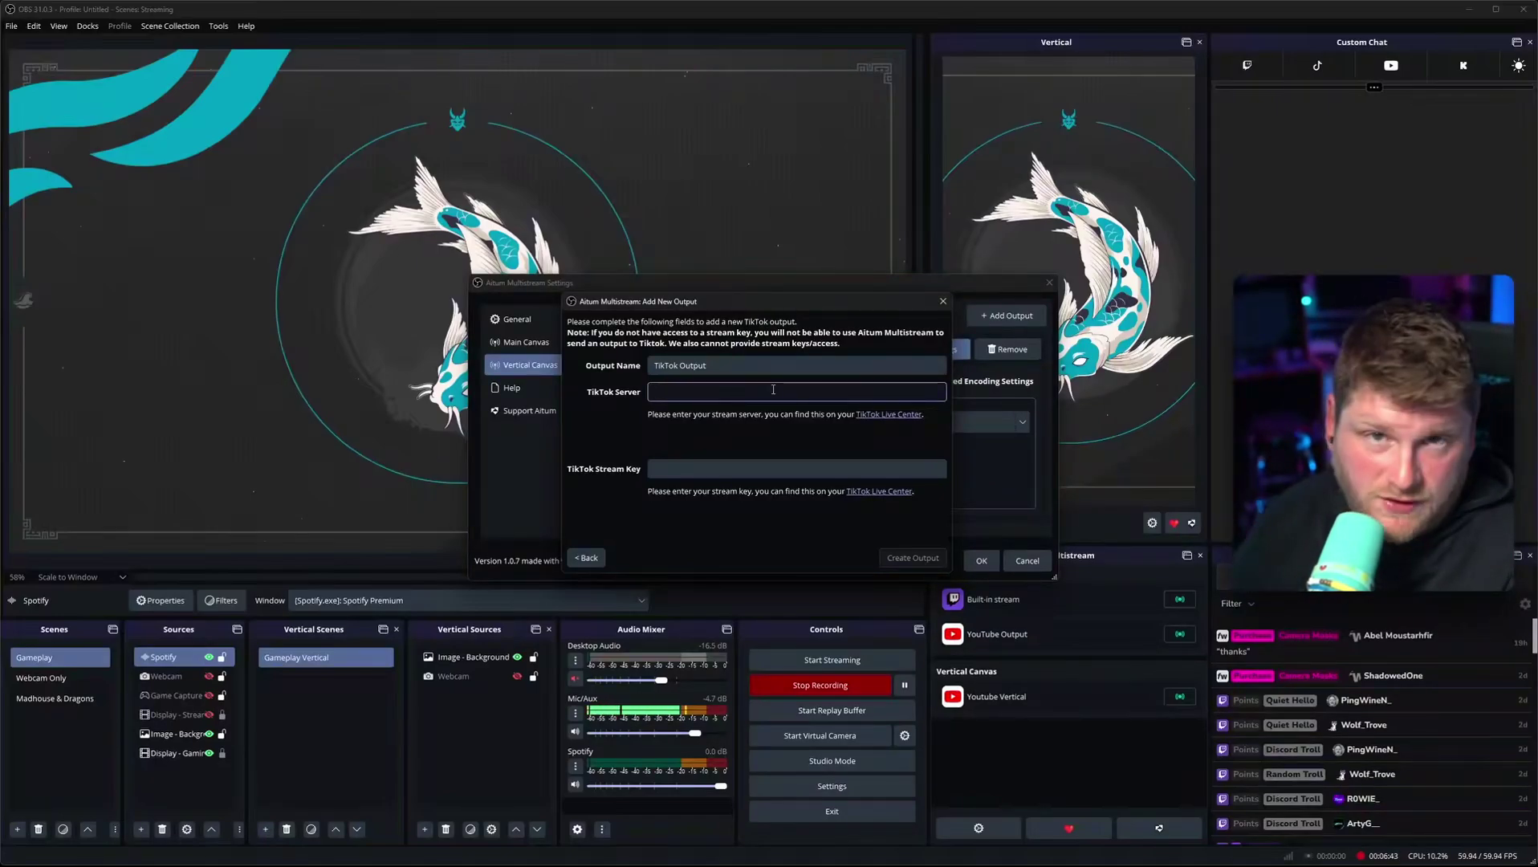
{"action": "left_click", "coordinate": [944, 301]}
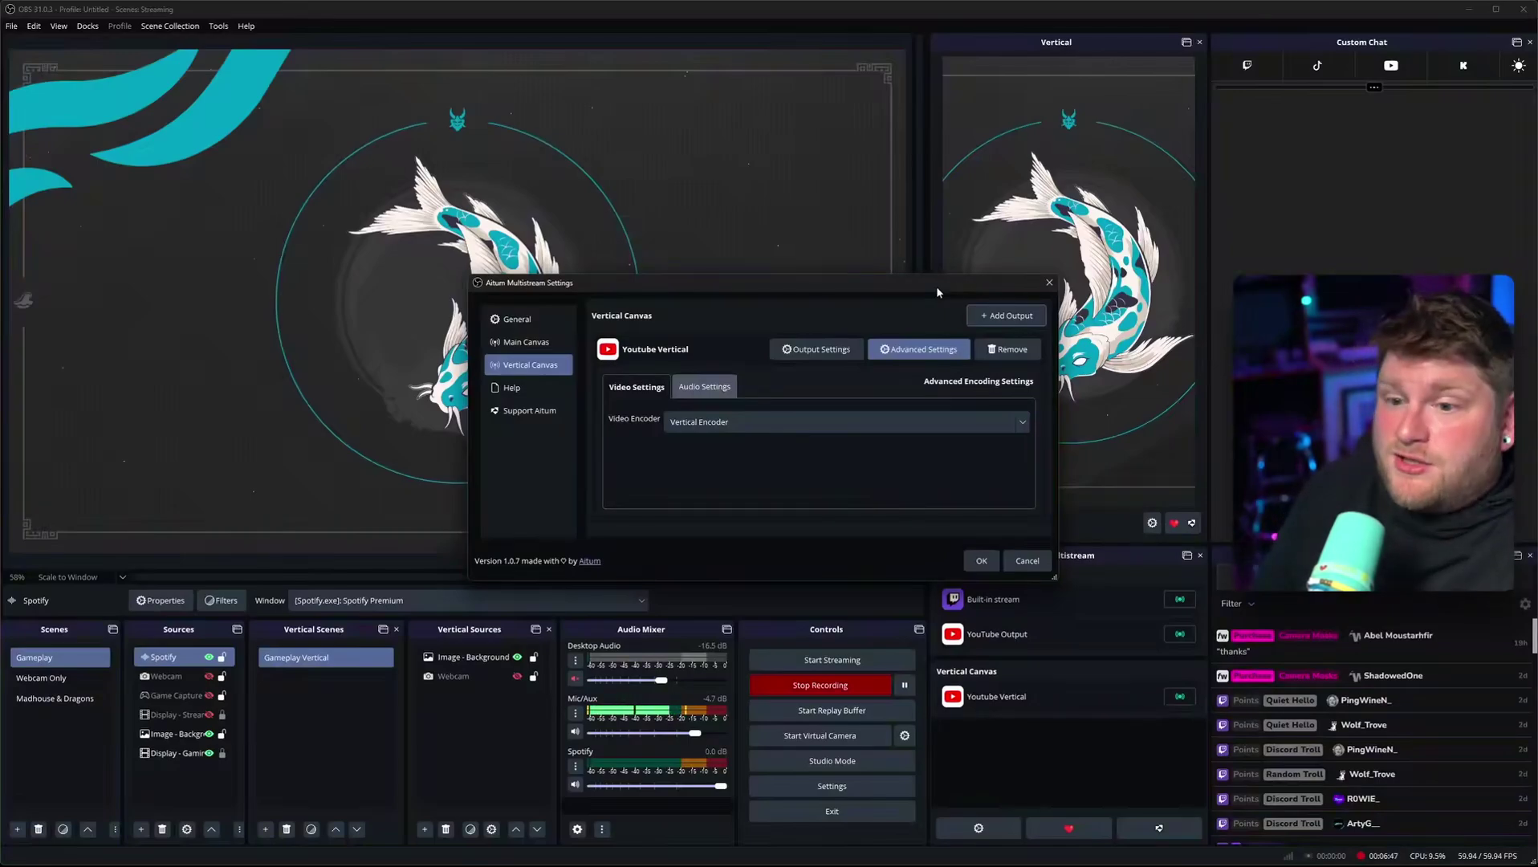
{"action": "left_click", "coordinate": [1049, 282]}
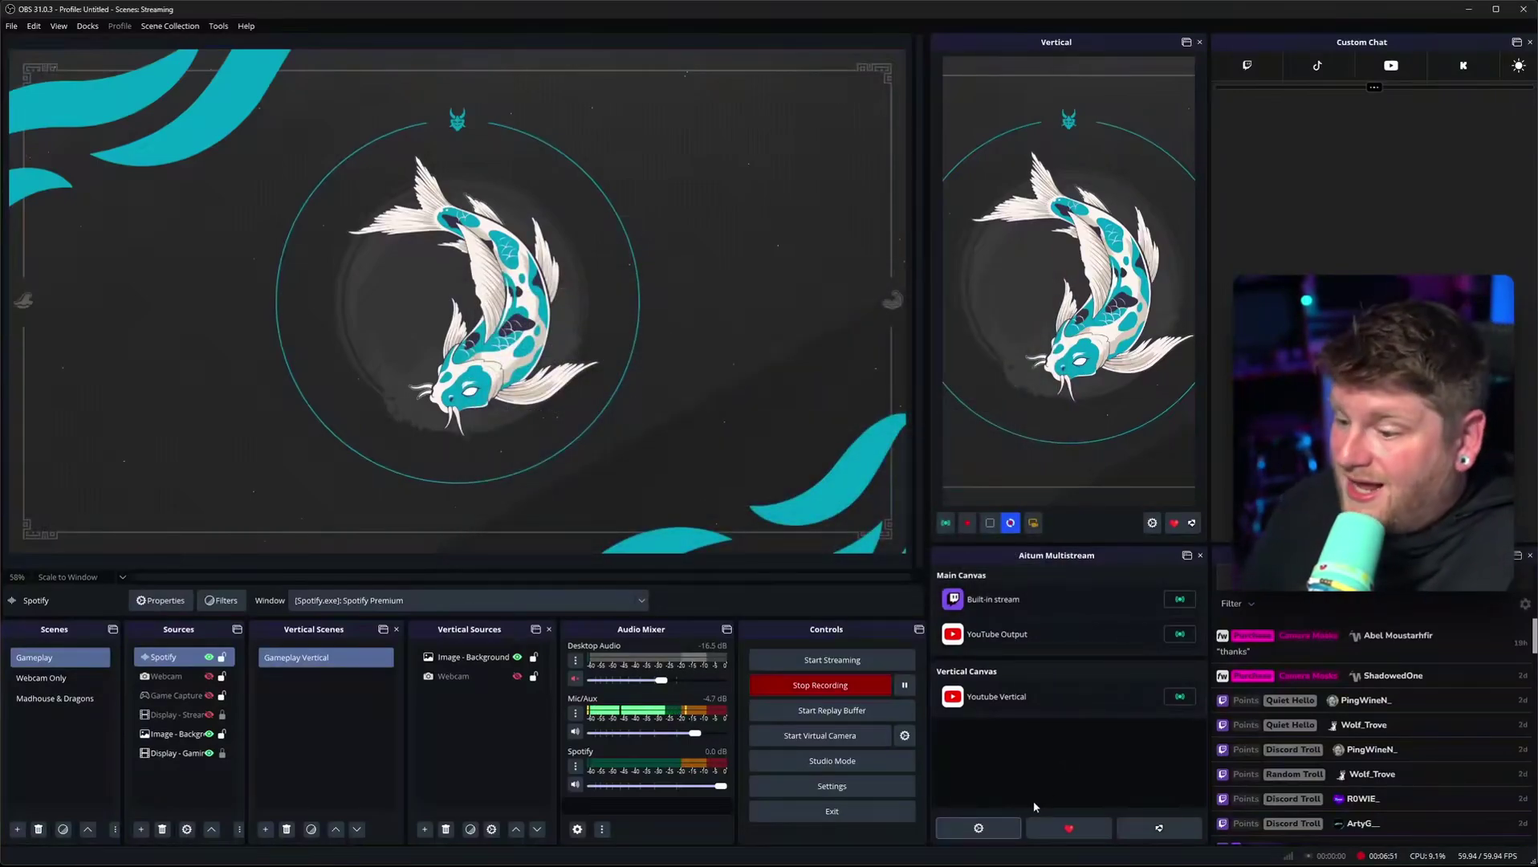
Step: Add a Kick output to the Main Canvas, trimming its name to 'Kick', and fetch the stream key
{"action": "left_click", "coordinate": [996, 826]}
{"action": "left_click", "coordinate": [526, 342]}
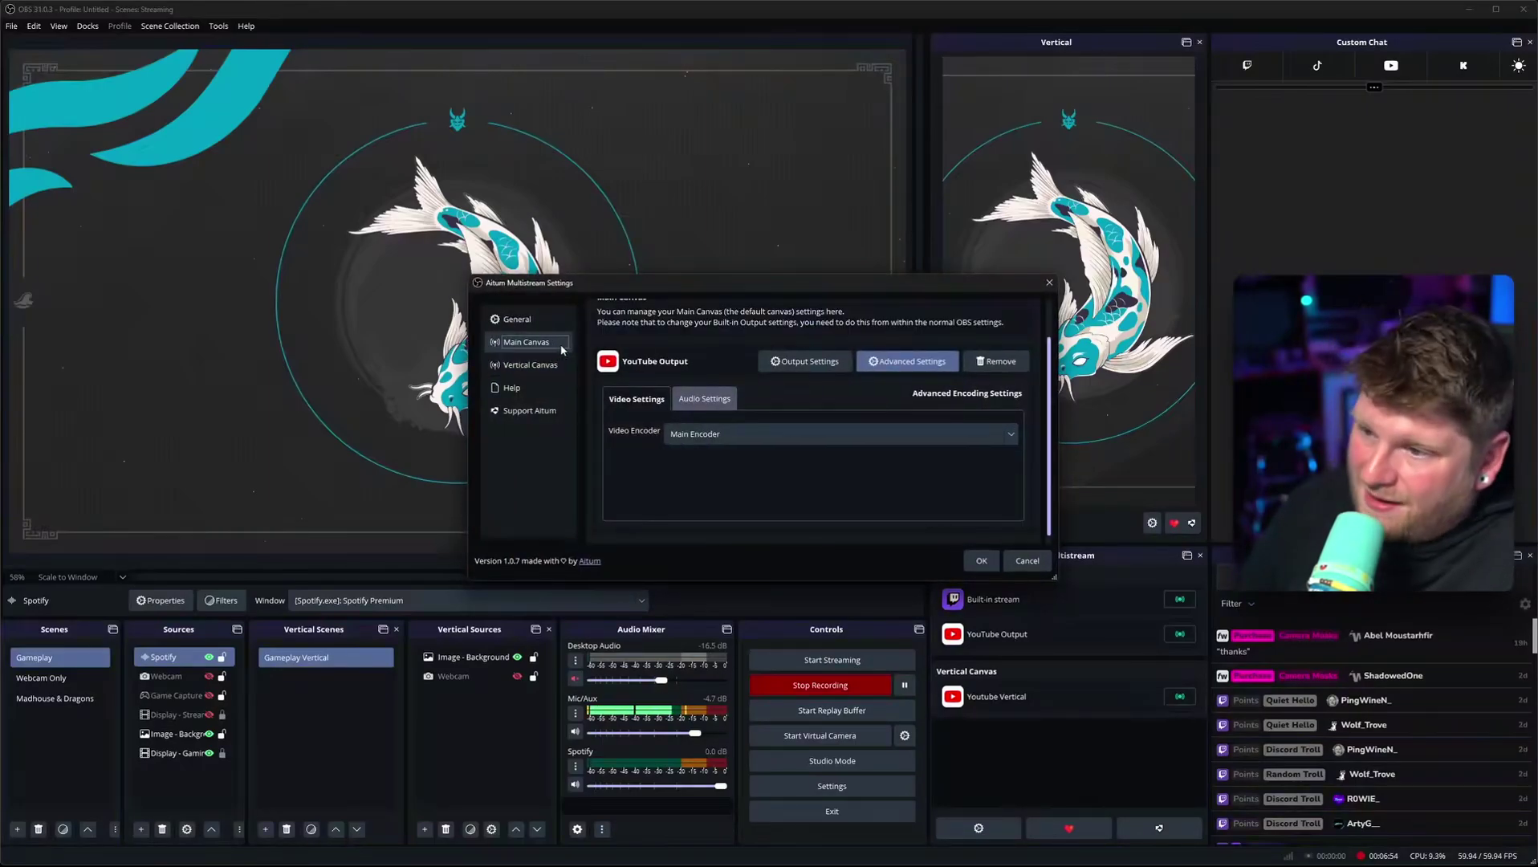
{"action": "left_click", "coordinate": [906, 362]}
{"action": "left_click", "coordinate": [1024, 321]}
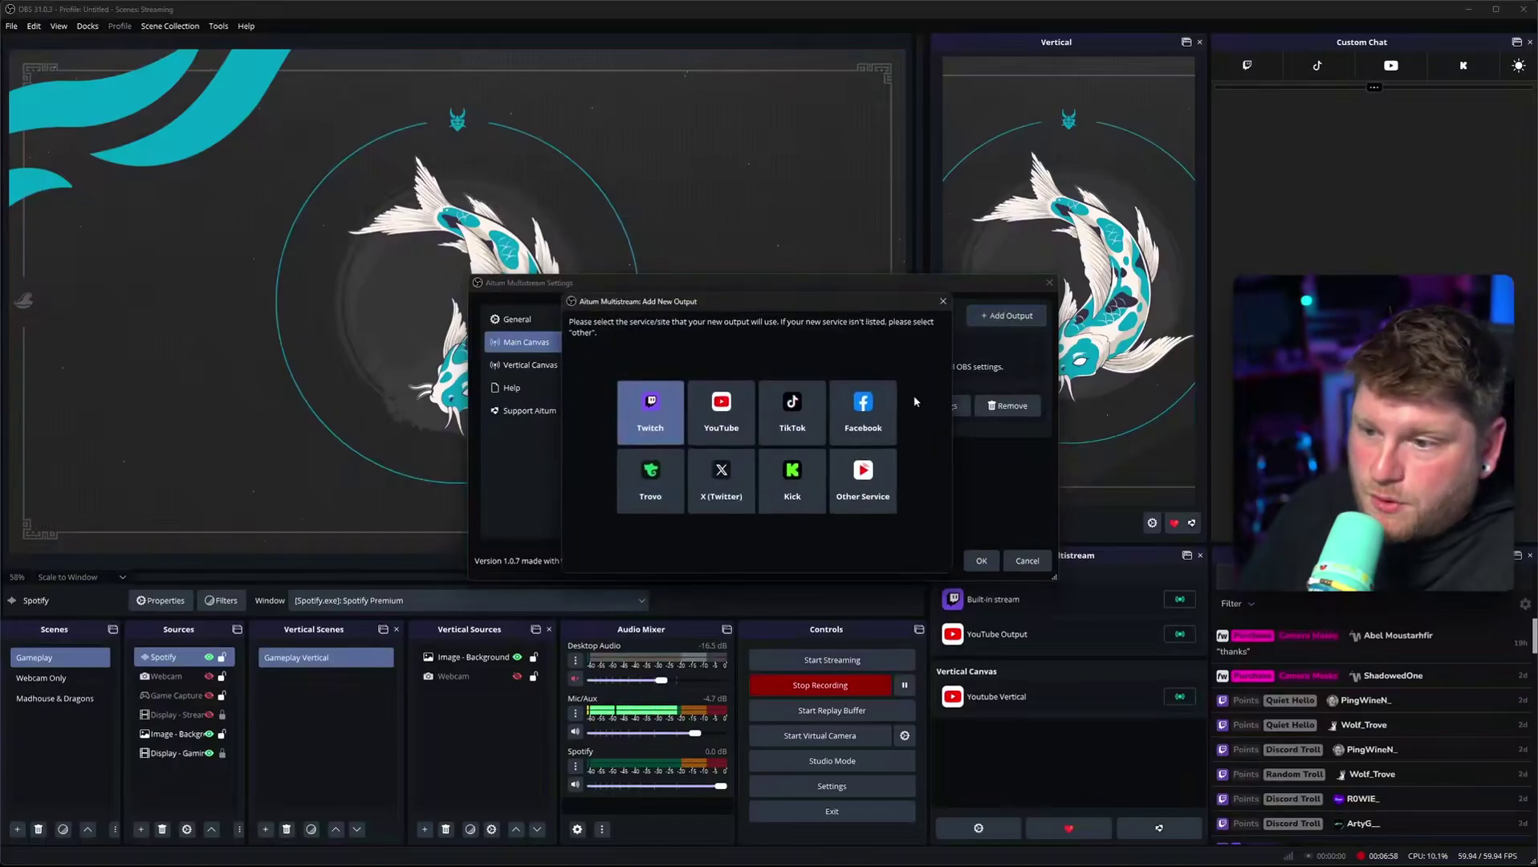
{"action": "left_click", "coordinate": [814, 477]}
{"action": "key", "text": "shift+Left"}
{"action": "key", "text": "shift+Left"}
{"action": "key", "text": "shift+Left"}
{"action": "key", "text": "shift+Left"}
{"action": "key", "text": "shift+Left"}
{"action": "key", "text": "shift+Left"}
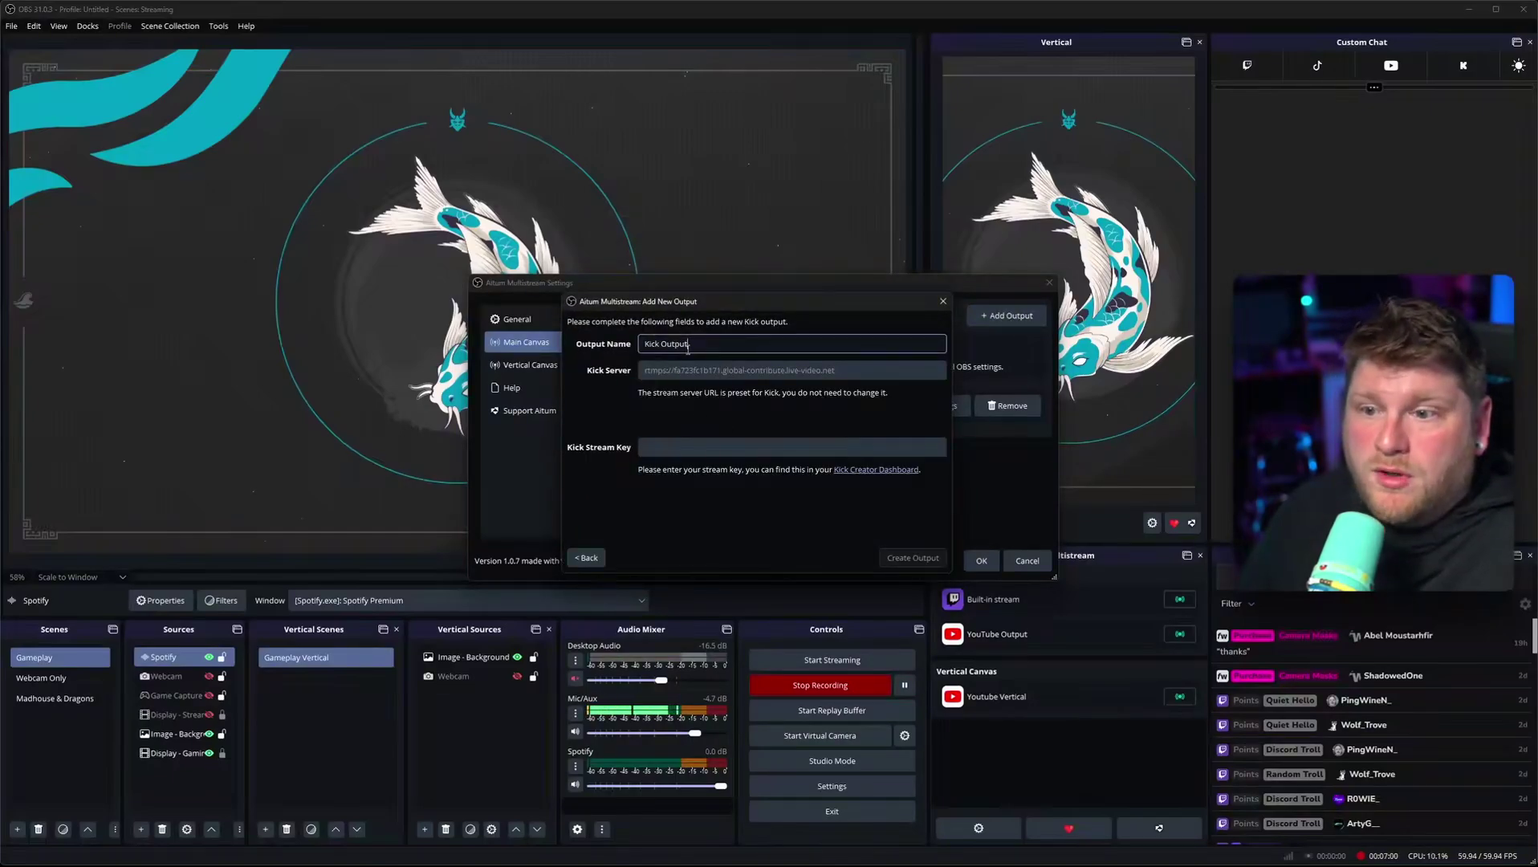
{"action": "key", "text": "BackSpace"}
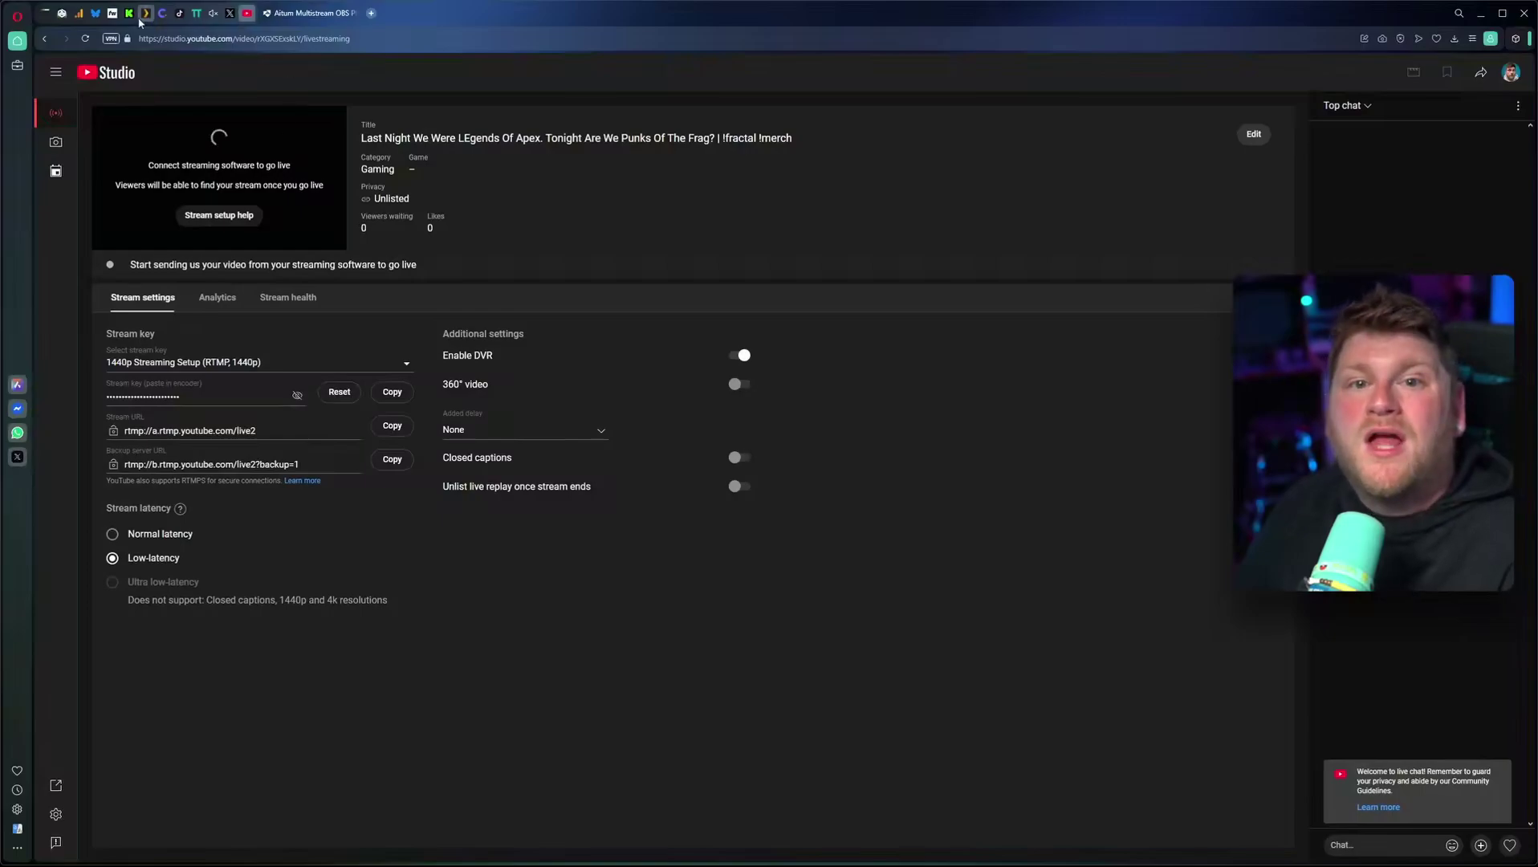
{"action": "left_click", "coordinate": [131, 15]}
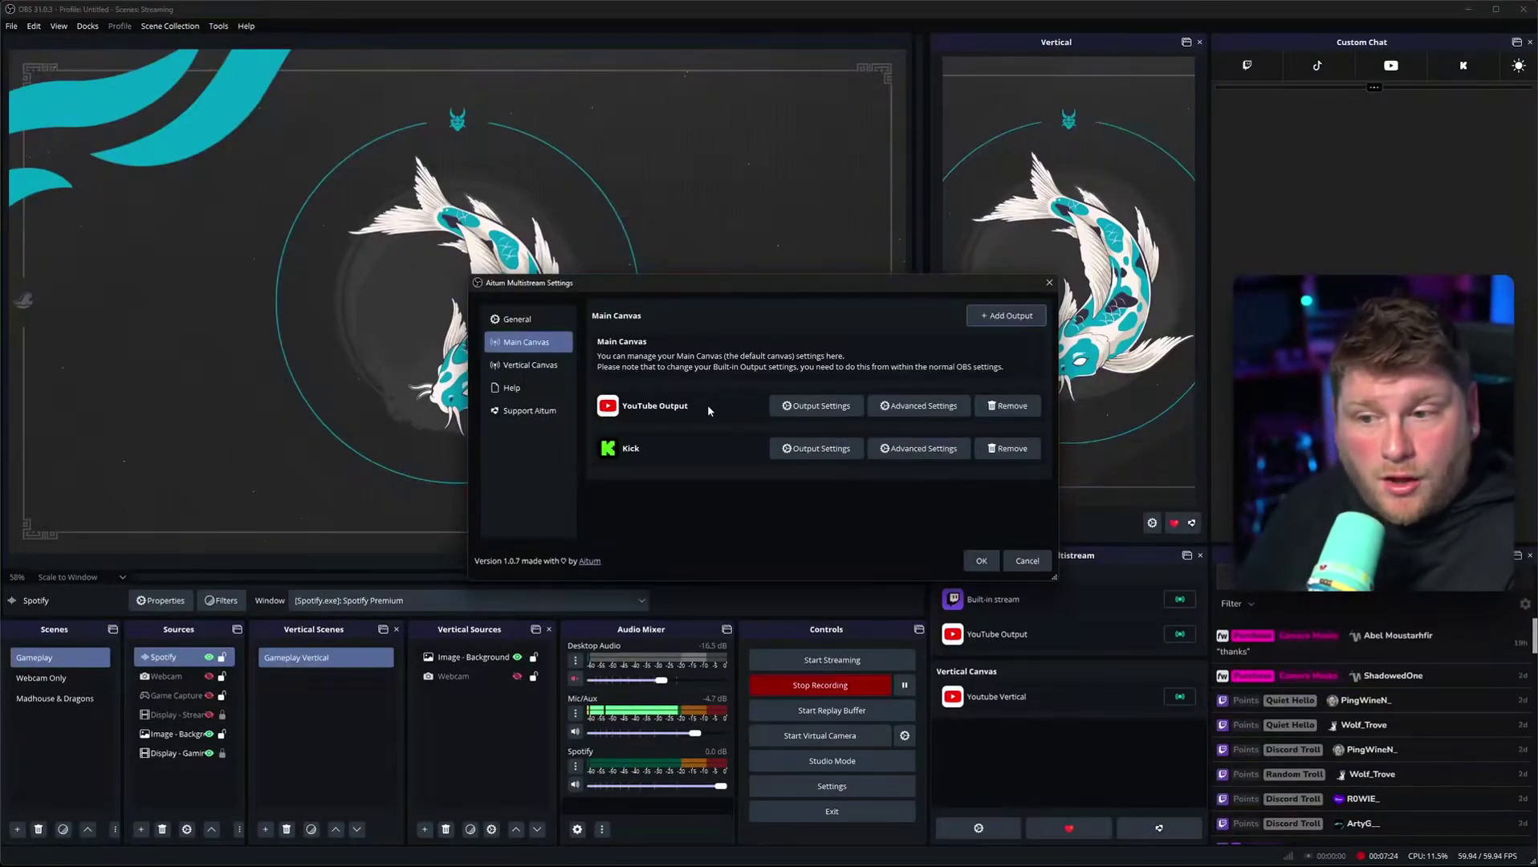
Step: In Kick's advanced settings, route audio Track 2 to the Kick output
{"action": "left_click", "coordinate": [918, 448]}
{"action": "scroll", "coordinate": [723, 450], "scroll_direction": "down", "scroll_amount": 1}
{"action": "left_click", "coordinate": [723, 450]}
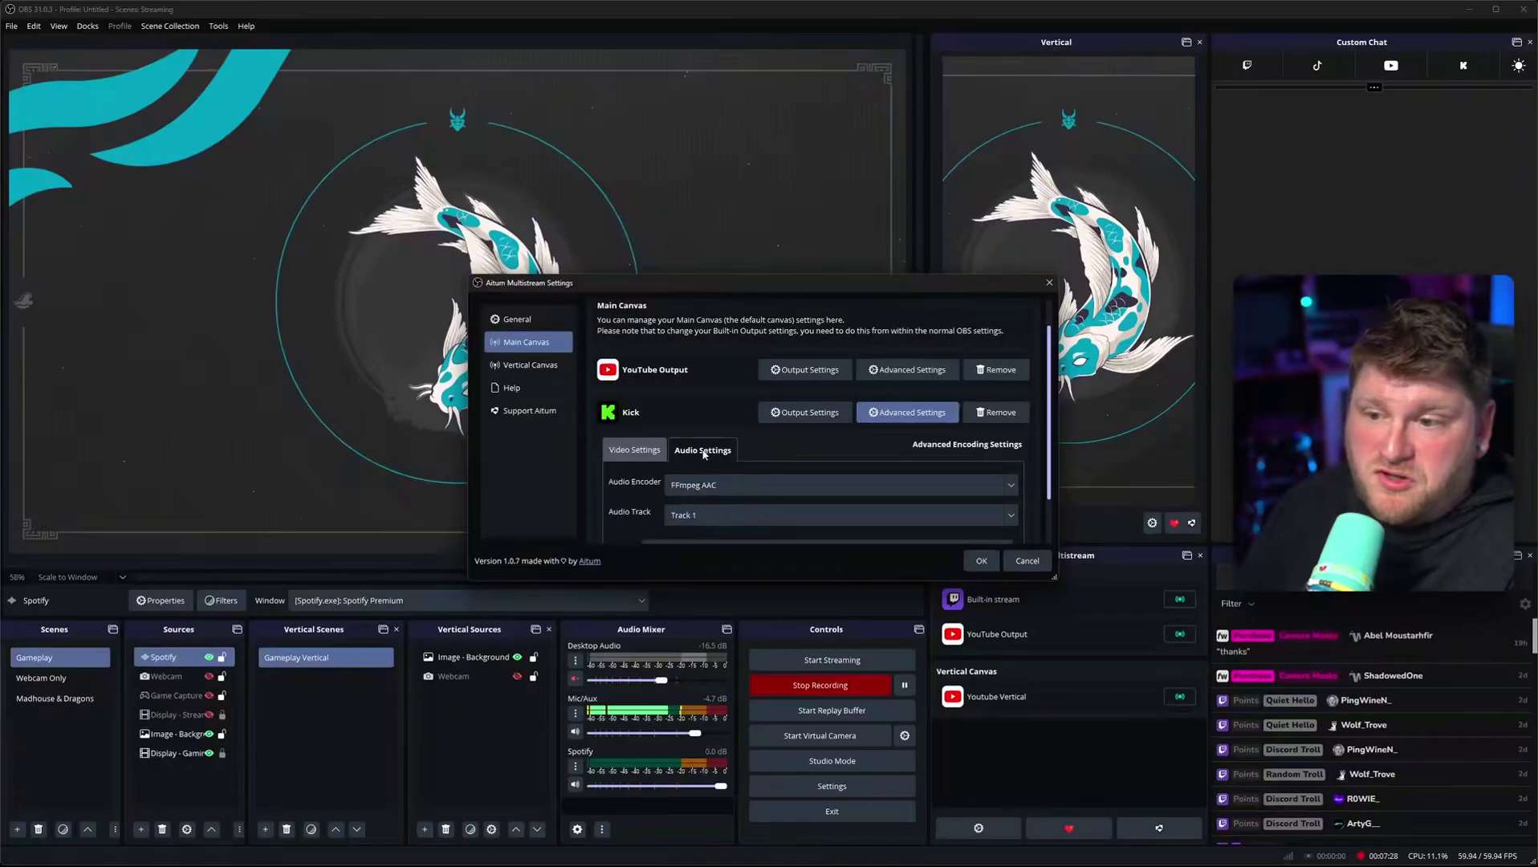
{"action": "left_click", "coordinate": [722, 511]}
{"action": "left_click", "coordinate": [718, 543]}
{"action": "scroll", "coordinate": [732, 408], "scroll_direction": "down", "scroll_amount": 1}
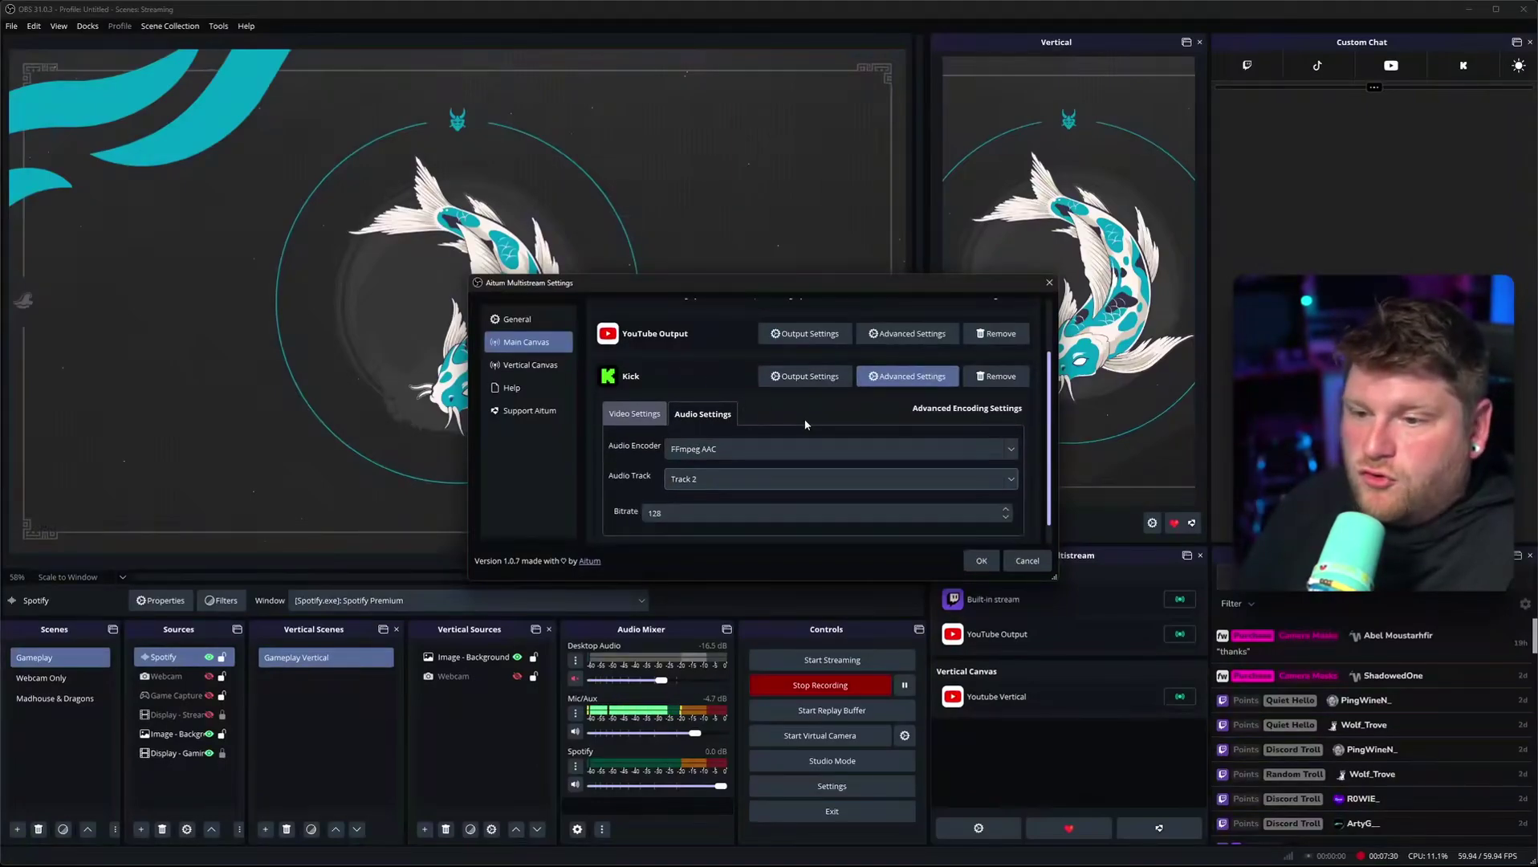
{"action": "scroll", "coordinate": [803, 412], "scroll_direction": "up", "scroll_amount": 1}
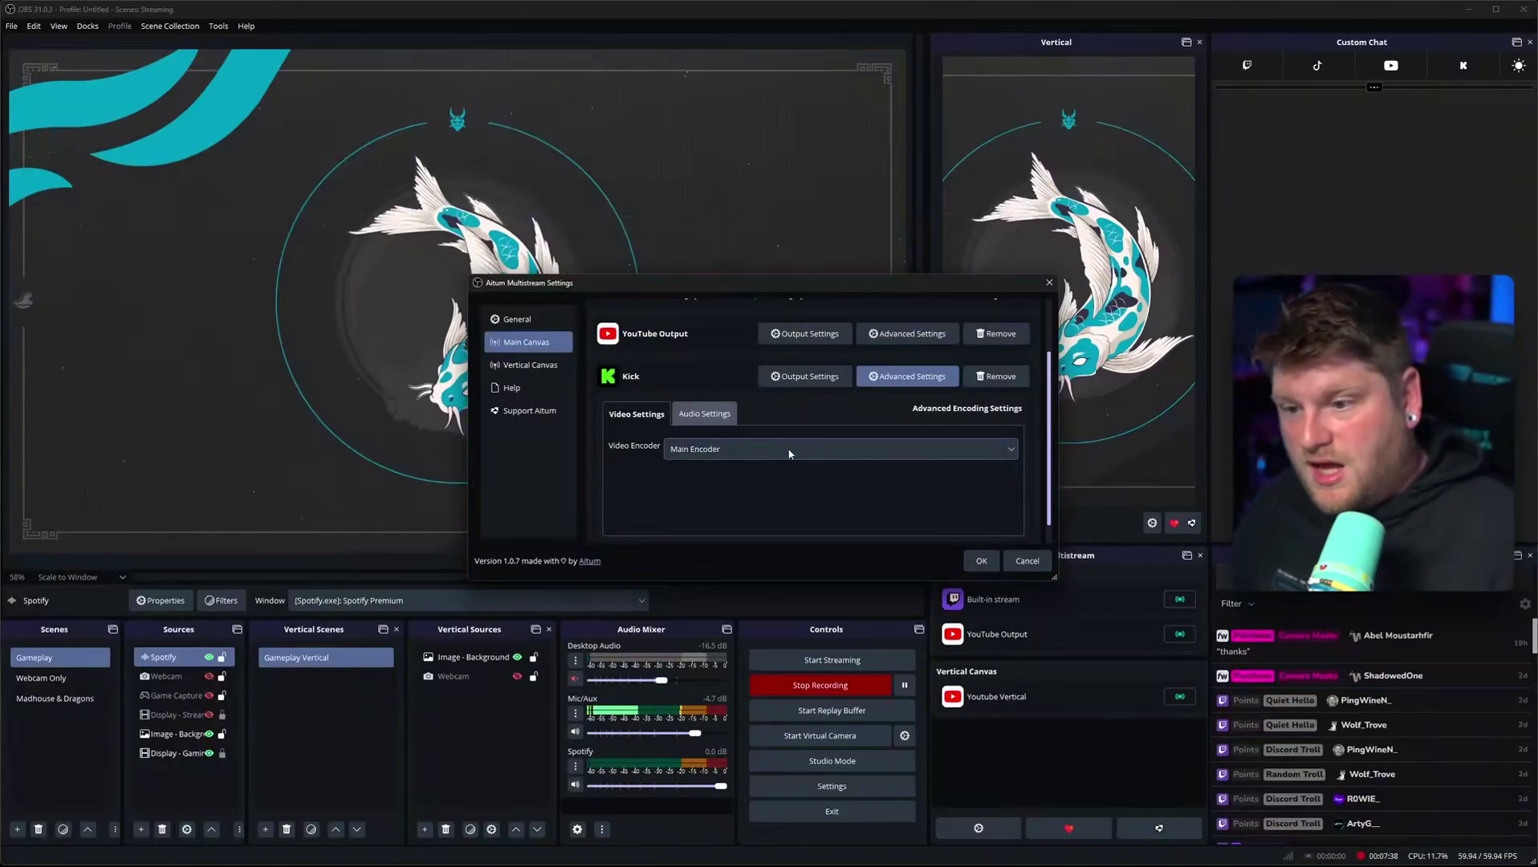
Step: Set Kick's video encoder to AMD HW AV1
{"action": "left_click", "coordinate": [789, 453]}
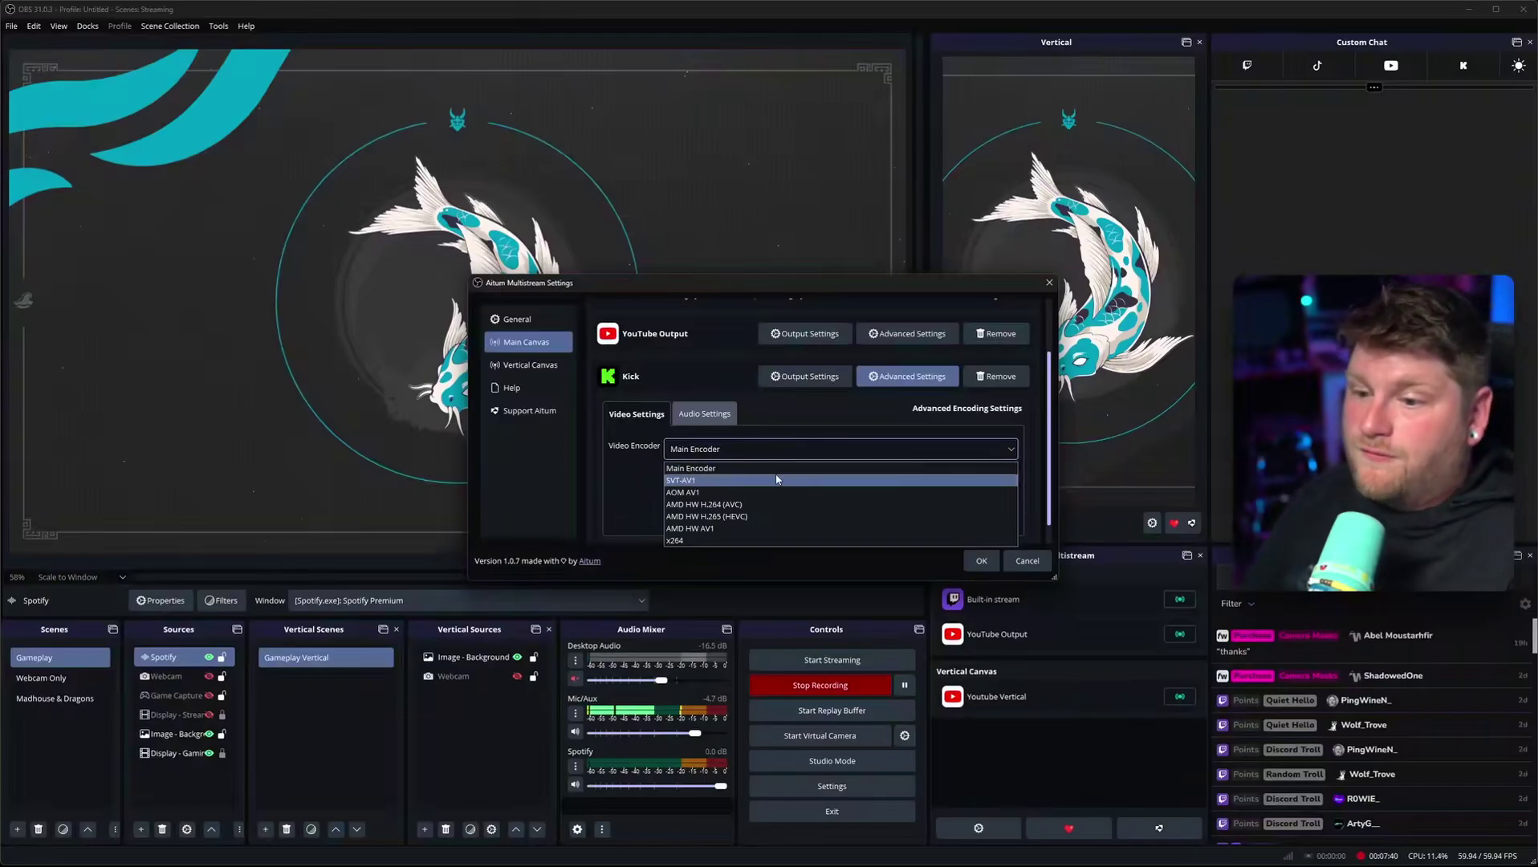
{"action": "left_click", "coordinate": [761, 529]}
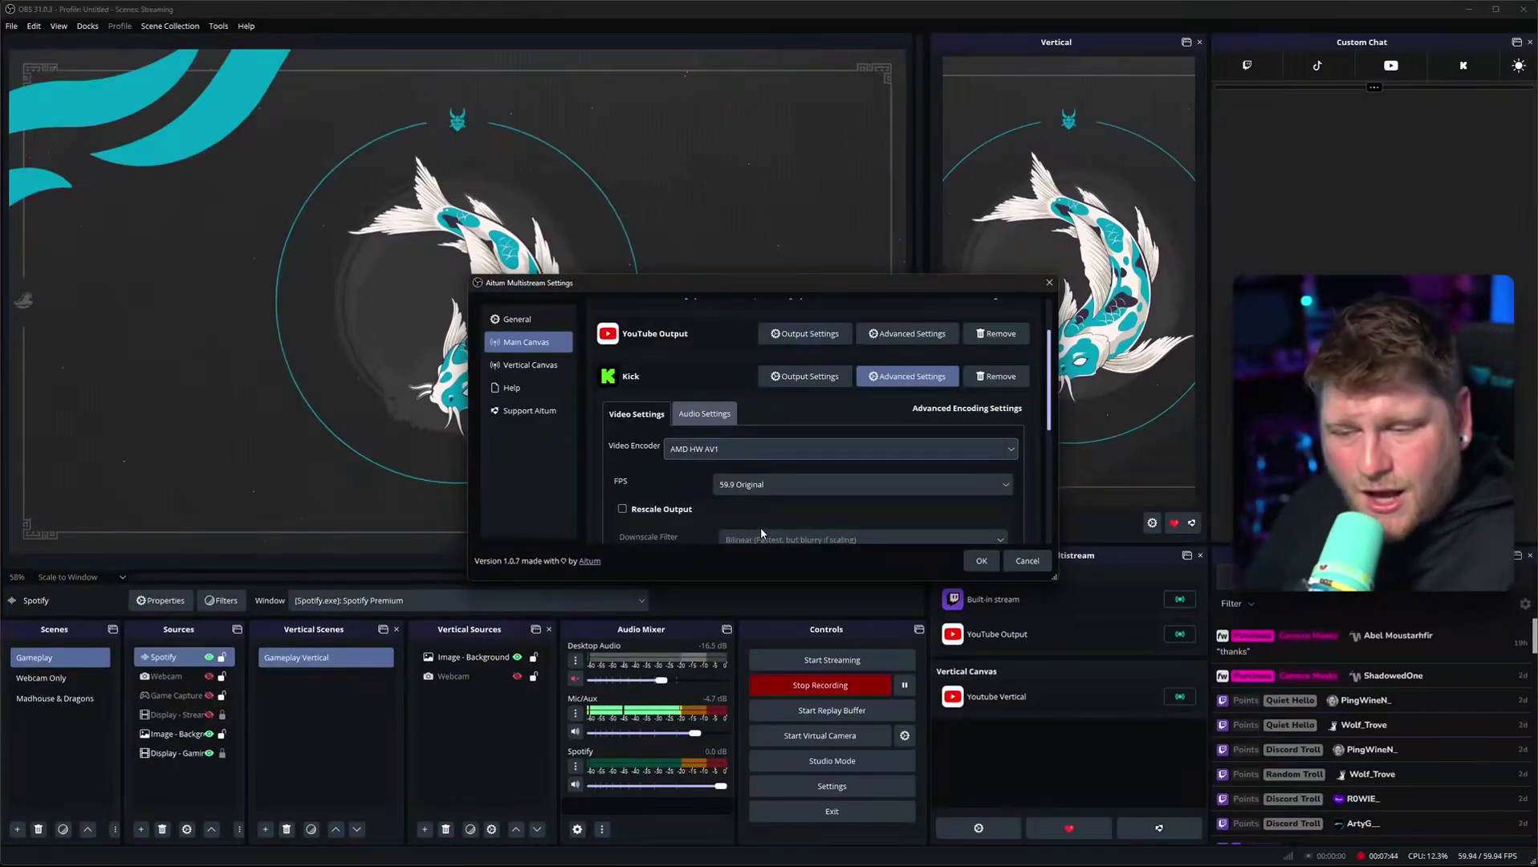
{"action": "scroll", "coordinate": [704, 503], "scroll_direction": "down", "scroll_amount": 3}
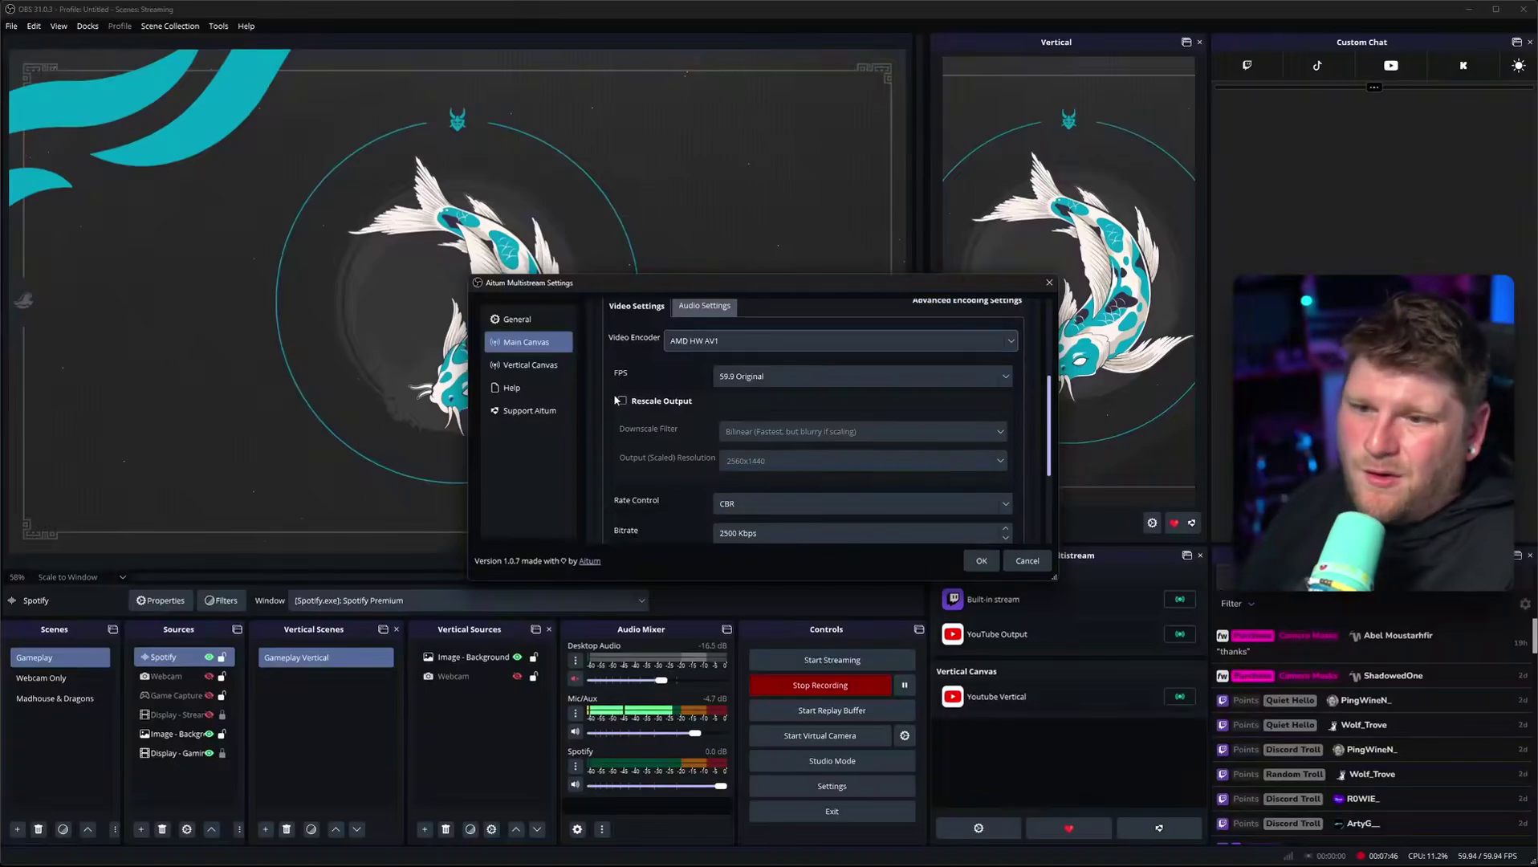
Step: Enable Rescale Output at 2560x1440 and save the Kick output settings
{"action": "left_click", "coordinate": [620, 400]}
{"action": "left_click", "coordinate": [784, 460]}
{"action": "left_click", "coordinate": [998, 463]}
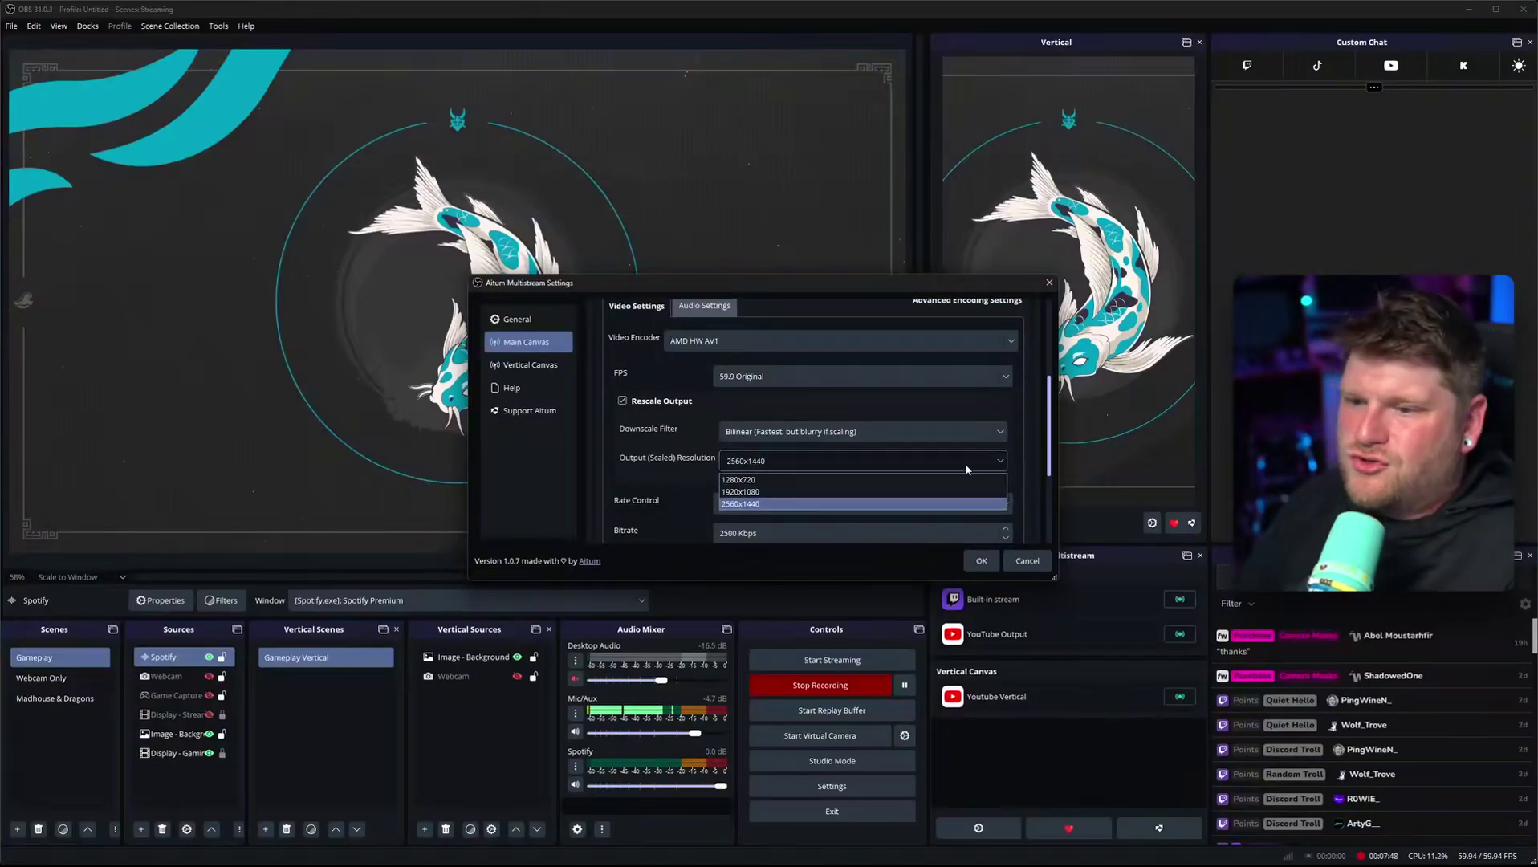
{"action": "left_click", "coordinate": [682, 460]}
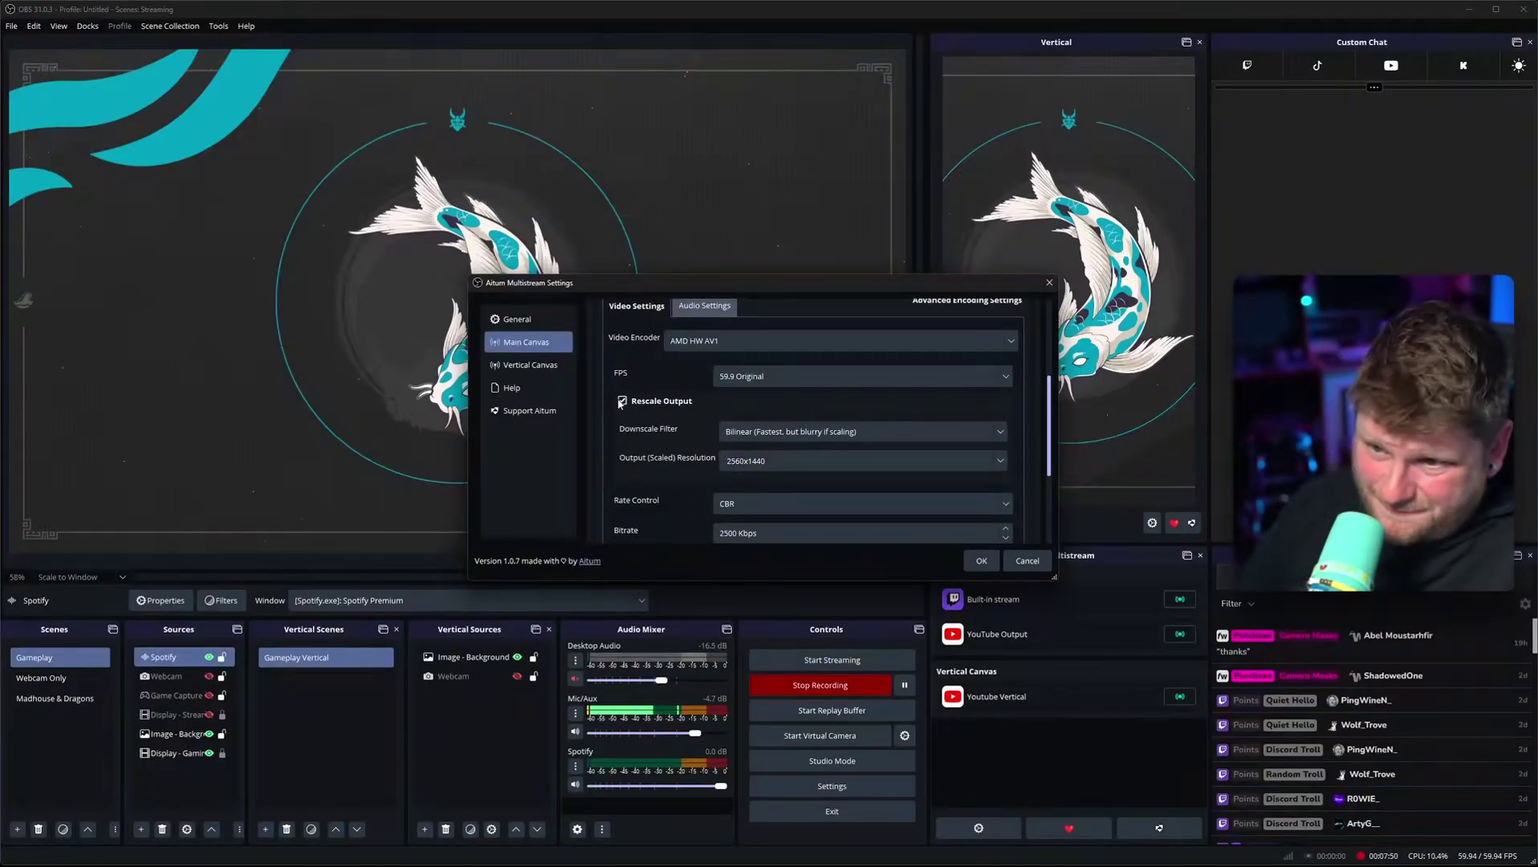
{"action": "left_click", "coordinate": [974, 561]}
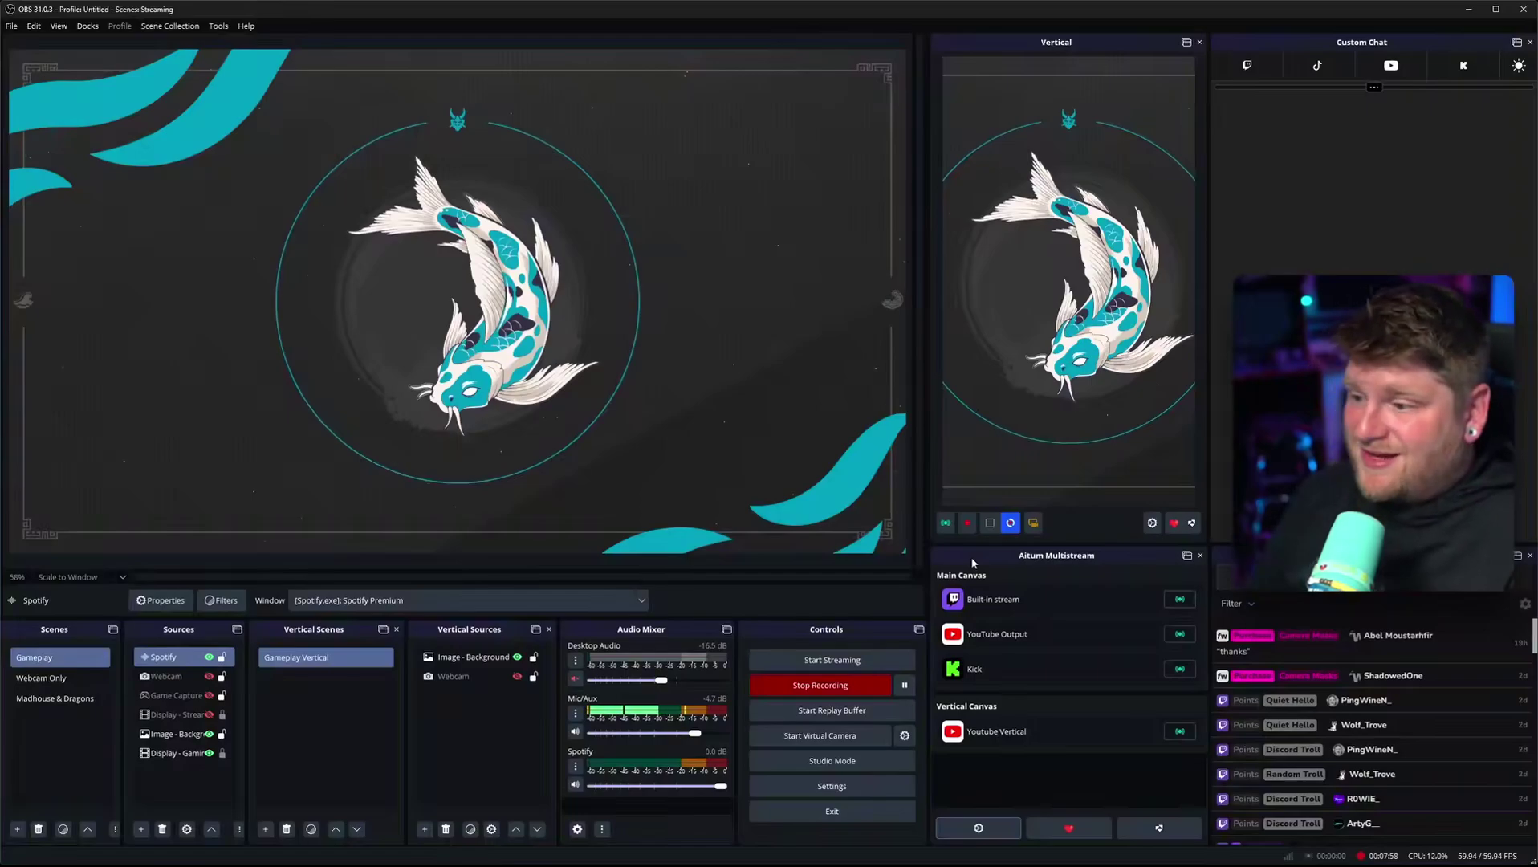